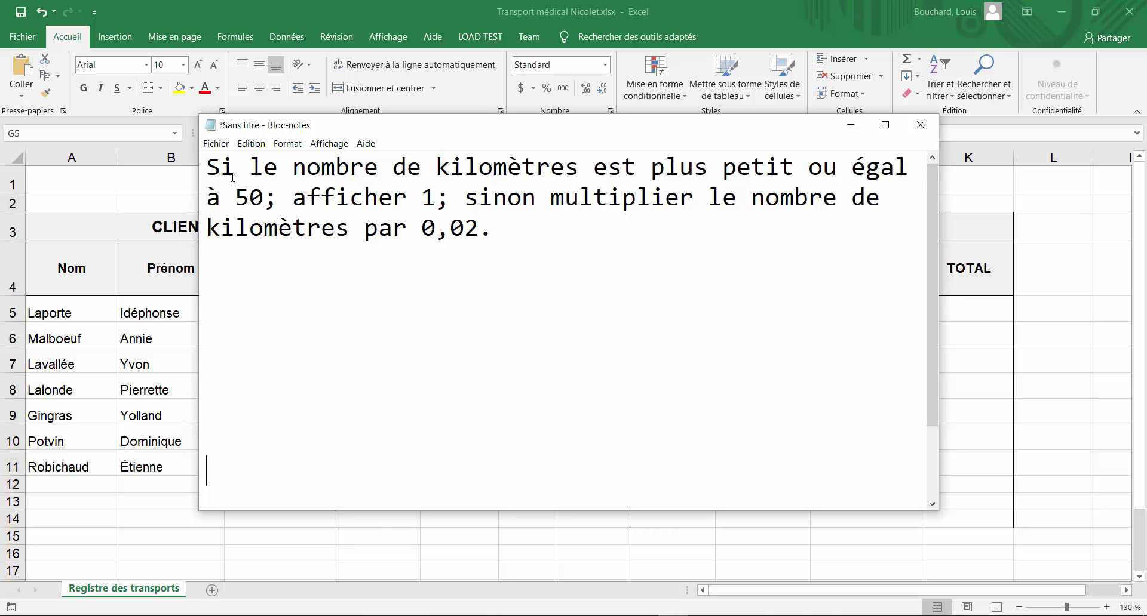
Delete blank lines below the kilometre rule in the notes to bring the SI syntax closer, and highlight its arguments
{"action": "left_click_drag", "start_coordinate": [208, 173], "coordinate": [479, 228]}
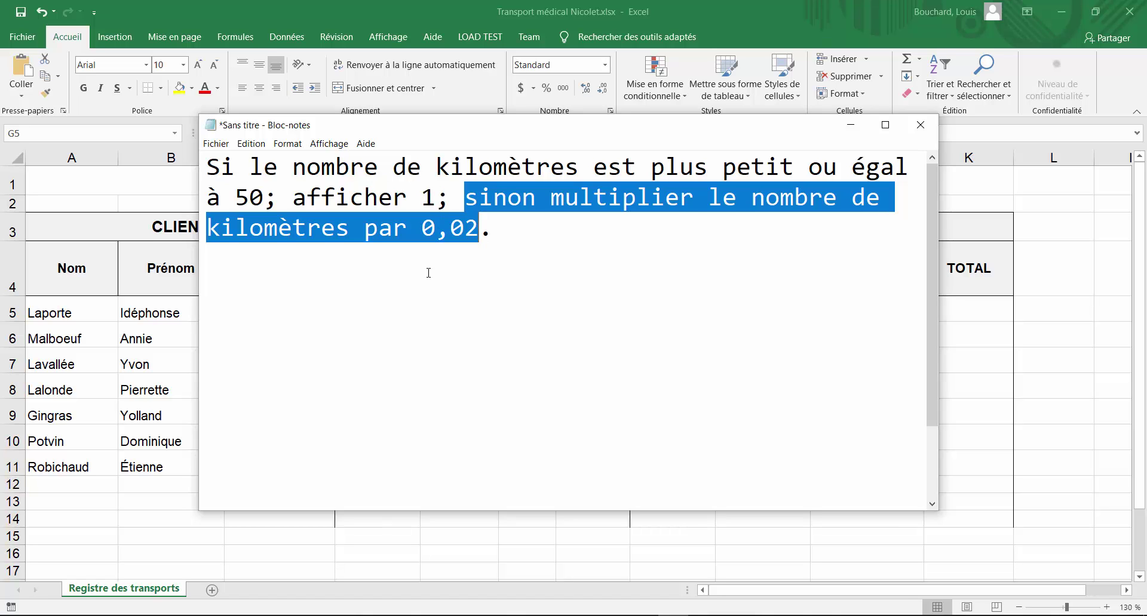
{"action": "left_click", "coordinate": [411, 276]}
{"action": "key", "text": "Delete"}
{"action": "key", "text": "Delete"}
{"action": "key", "text": "Delete"}
{"action": "key", "text": "Delete"}
{"action": "key", "text": "Delete"}
{"action": "key", "text": "Delete"}
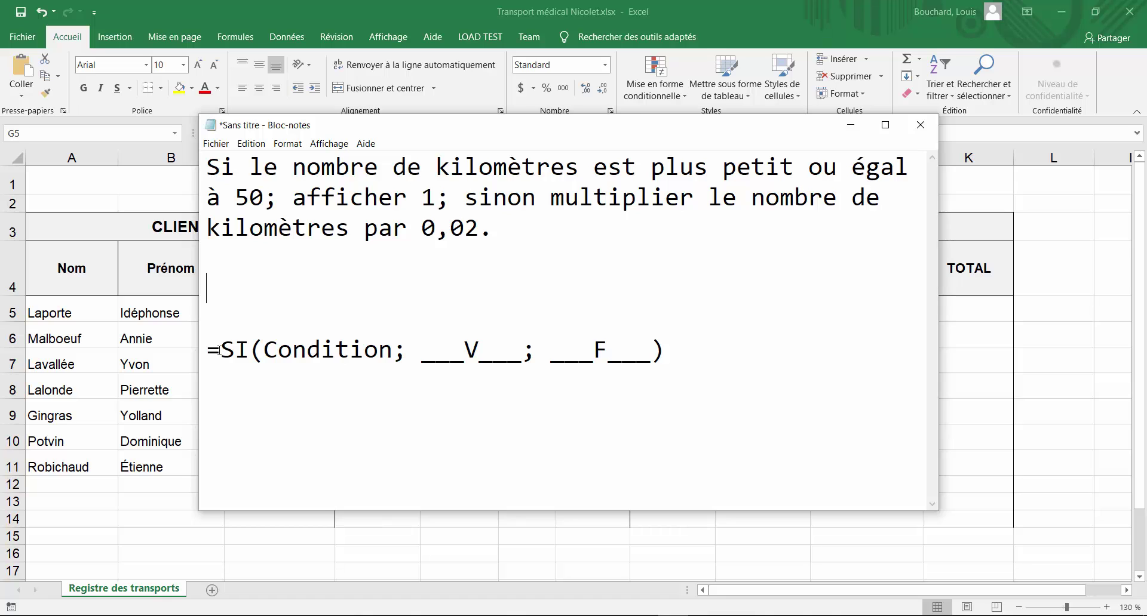
{"action": "left_click_drag", "start_coordinate": [264, 349], "coordinate": [651, 358]}
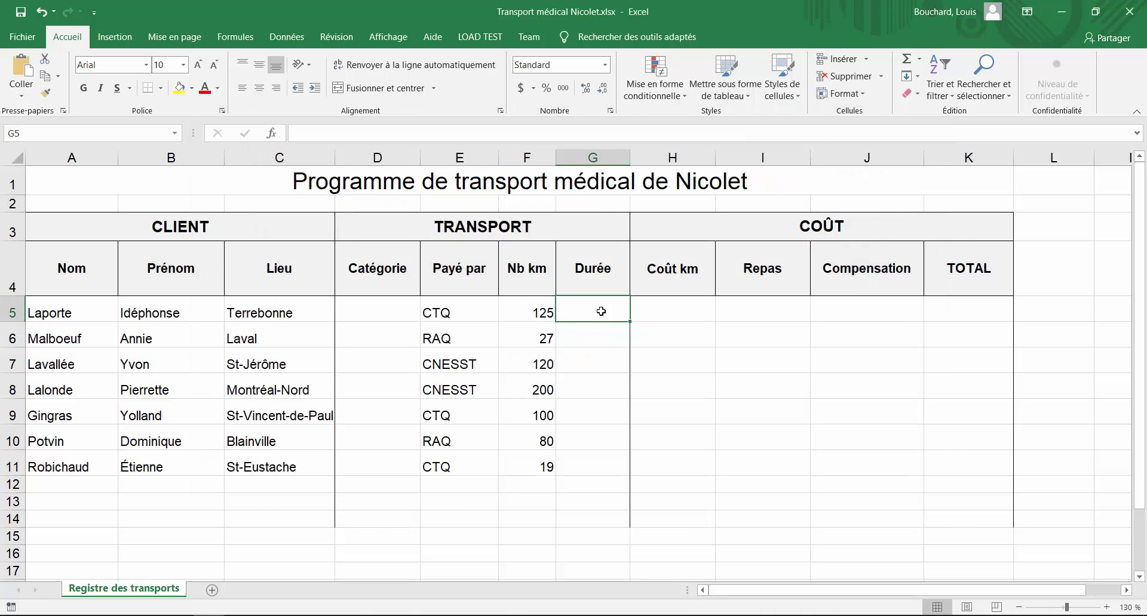
Enter the formula =SI(F5<=50;1;F5*,02) in the first Durée cell, G5
{"action": "type", "text": "="}
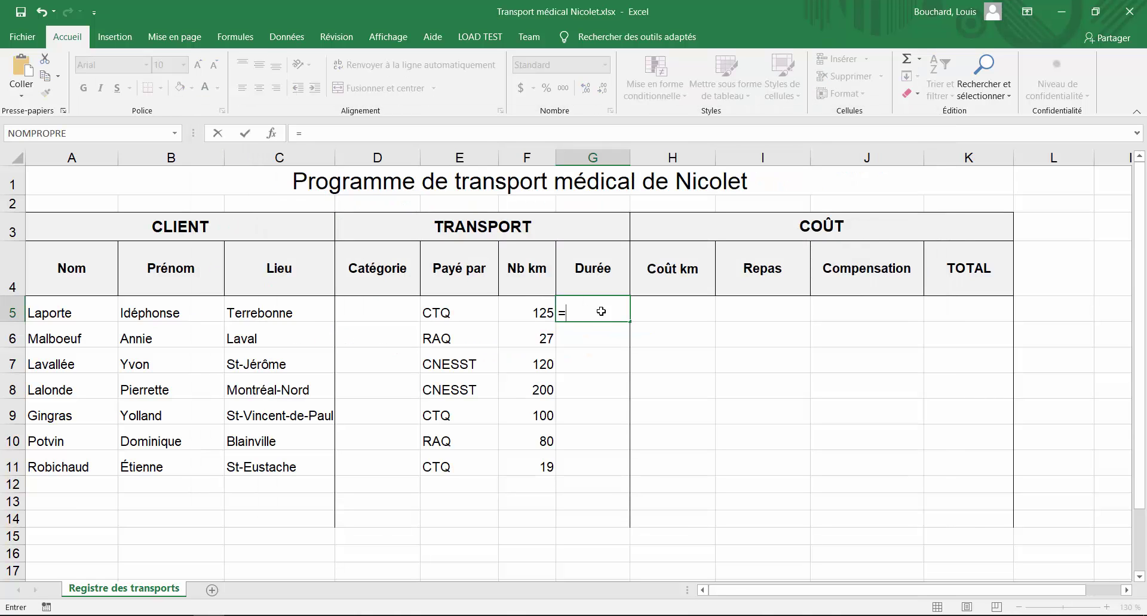
{"action": "type", "text": "SI"}
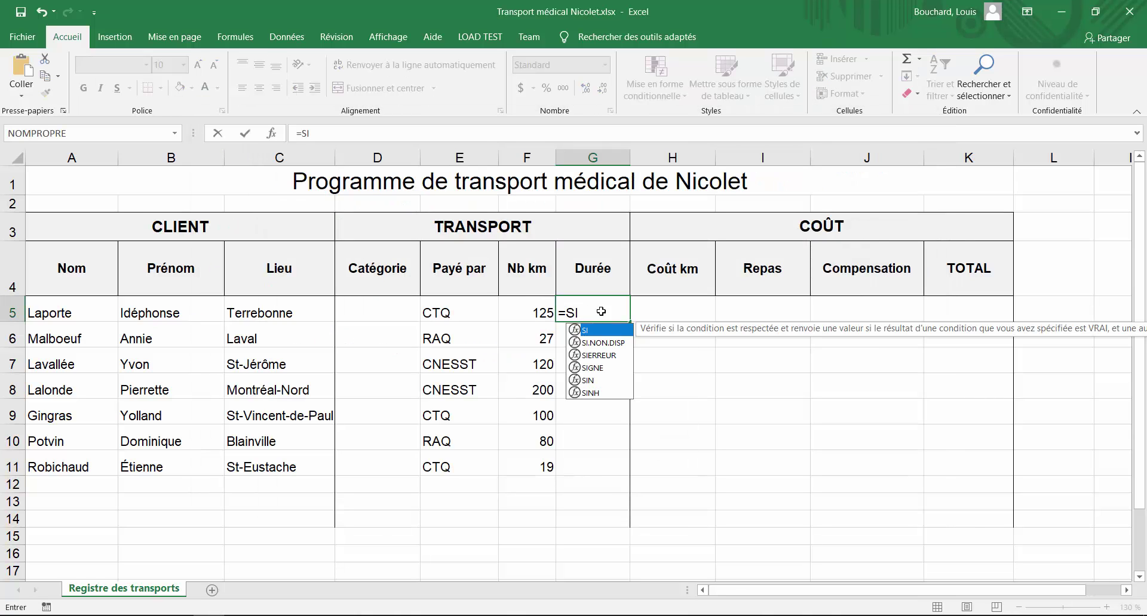
{"action": "type", "text": "("}
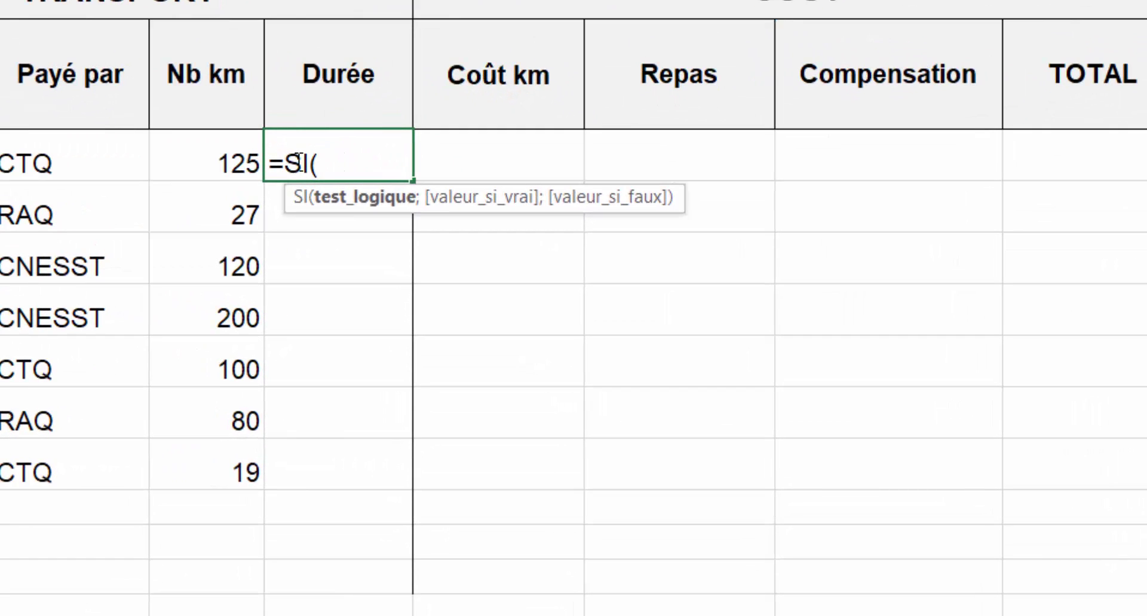
{"action": "left_click", "coordinate": [220, 161]}
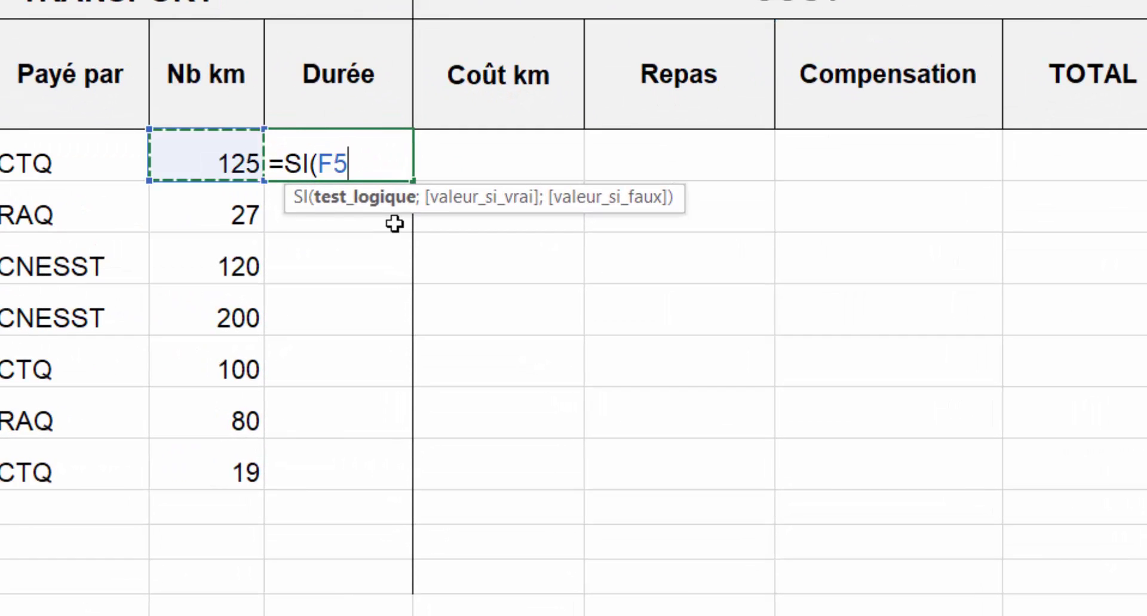
{"action": "type", "text": "<=50"}
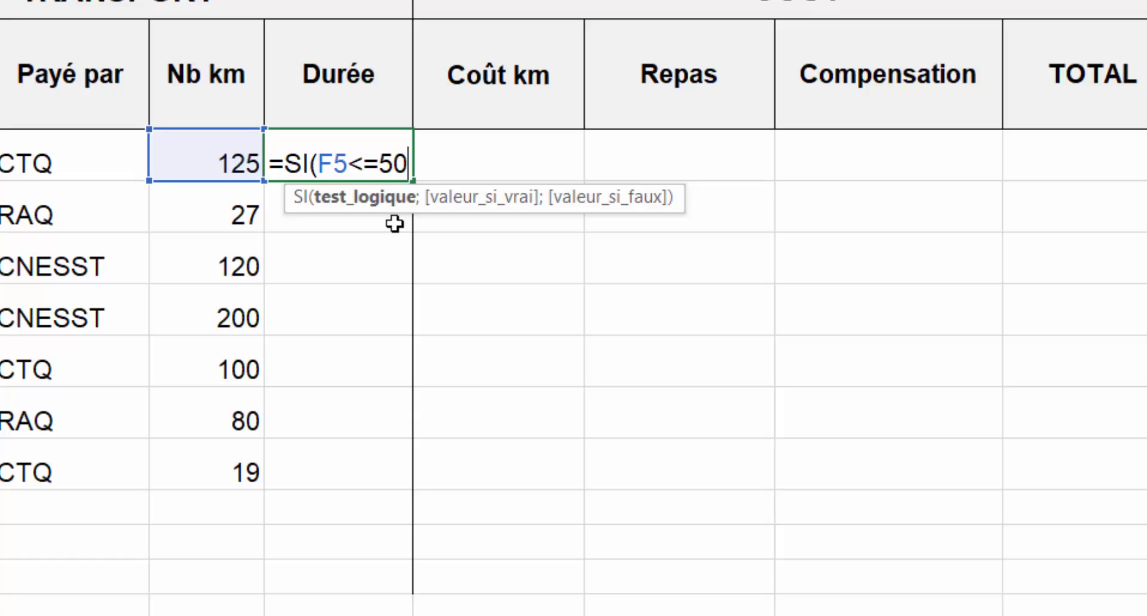
{"action": "type", "text": ";"}
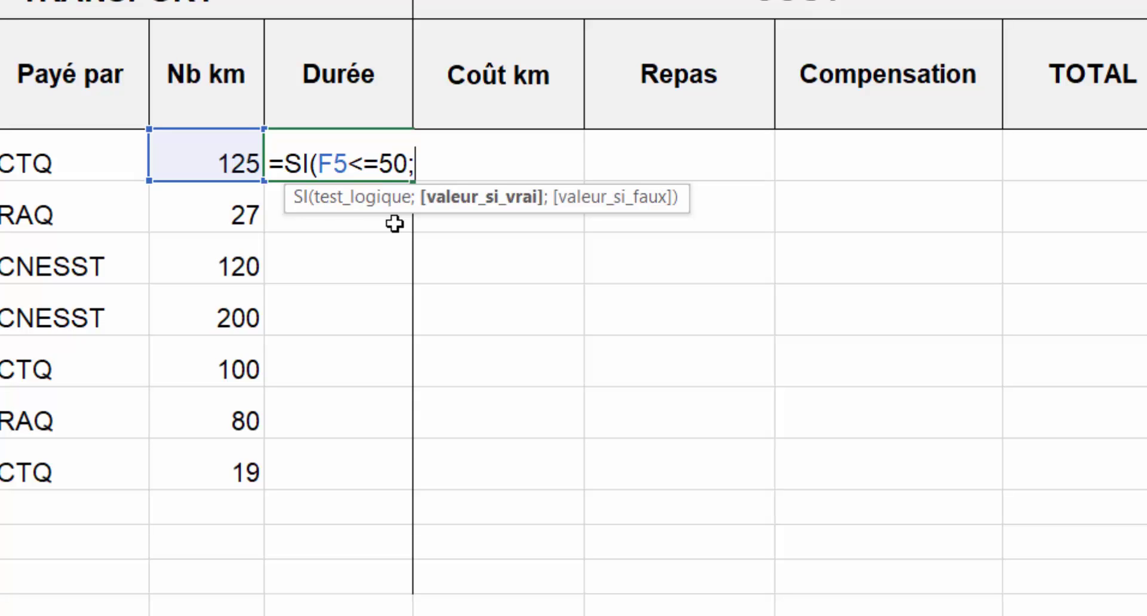
{"action": "type", "text": "1;"}
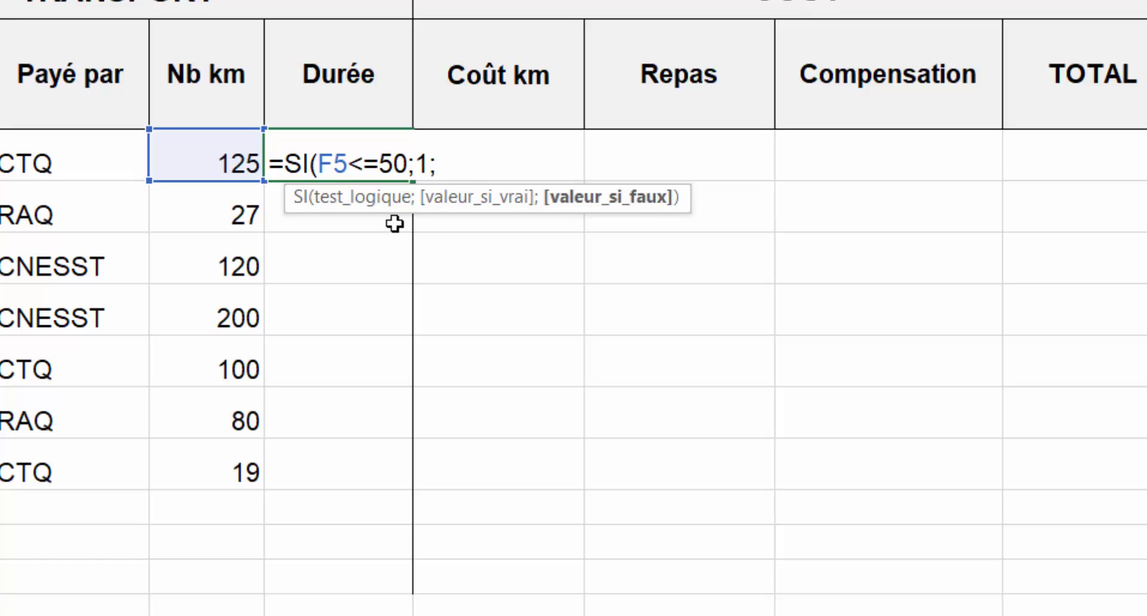
{"action": "left_click", "coordinate": [206, 160]}
{"action": "type", "text": "*"}
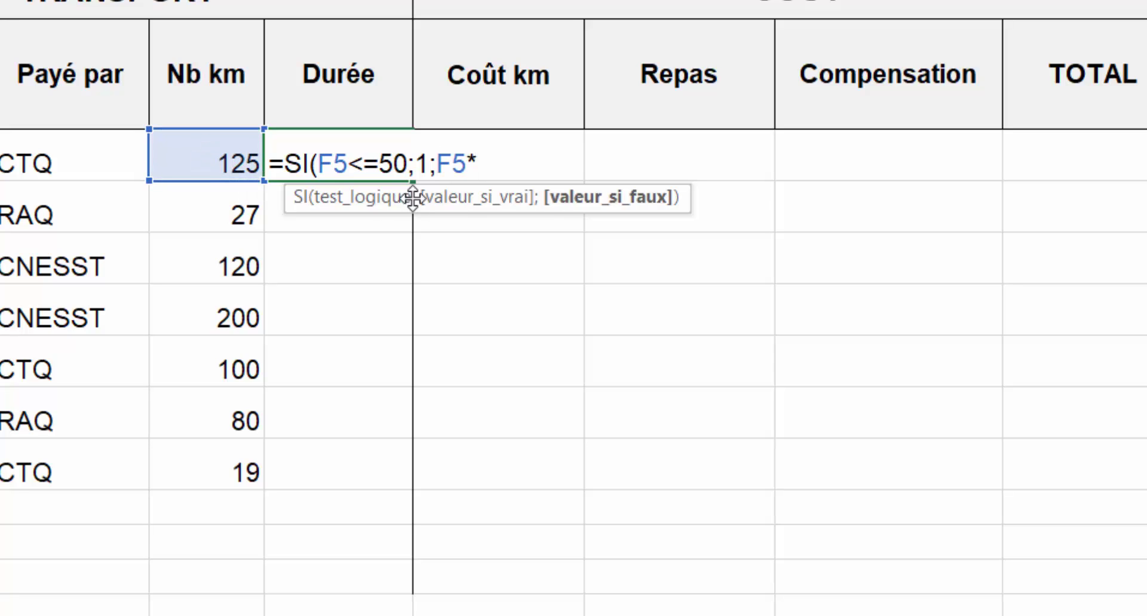
{"action": "type", "text": ",02)"}
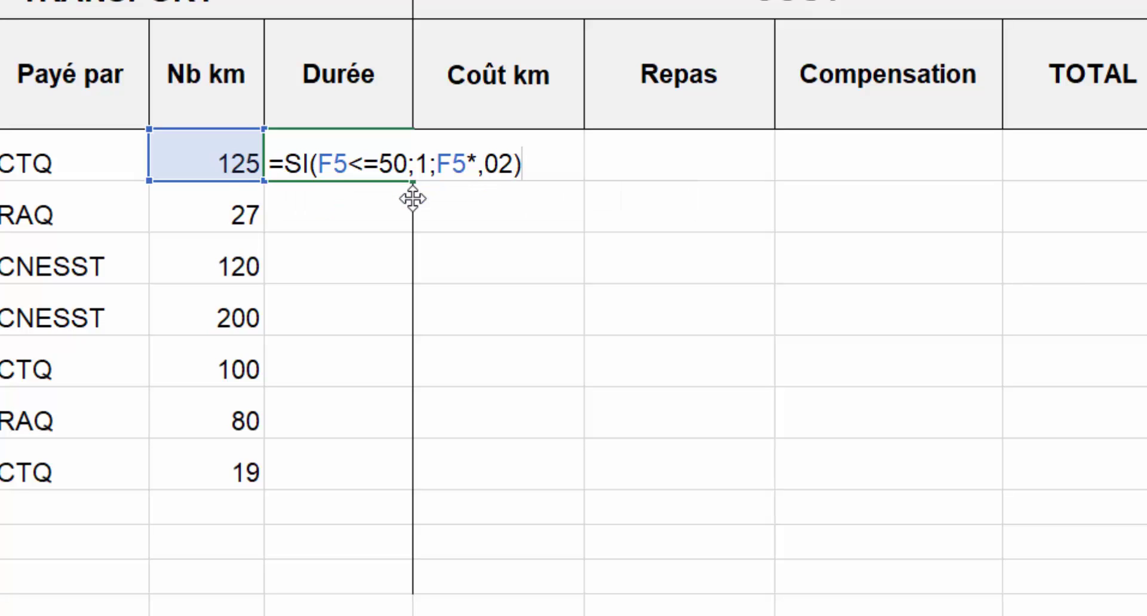
{"action": "key", "text": "Return"}
{"action": "key", "text": "Up"}
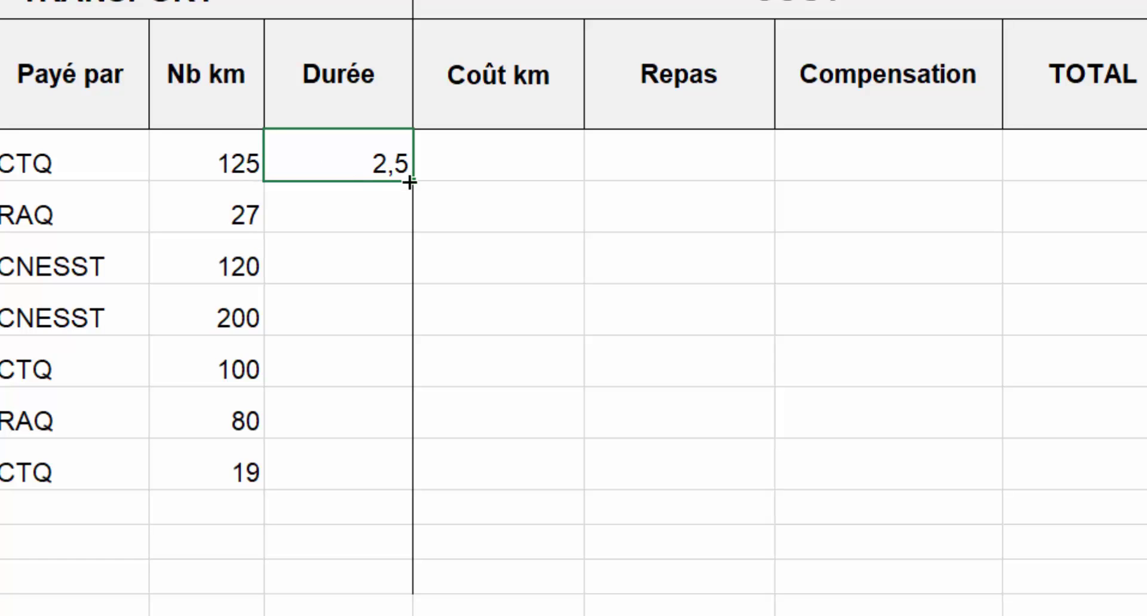
Copy the Durée formula from G5 down to G11 and check the short-distance rows
{"action": "left_click_drag", "start_coordinate": [412, 181], "coordinate": [432, 474]}
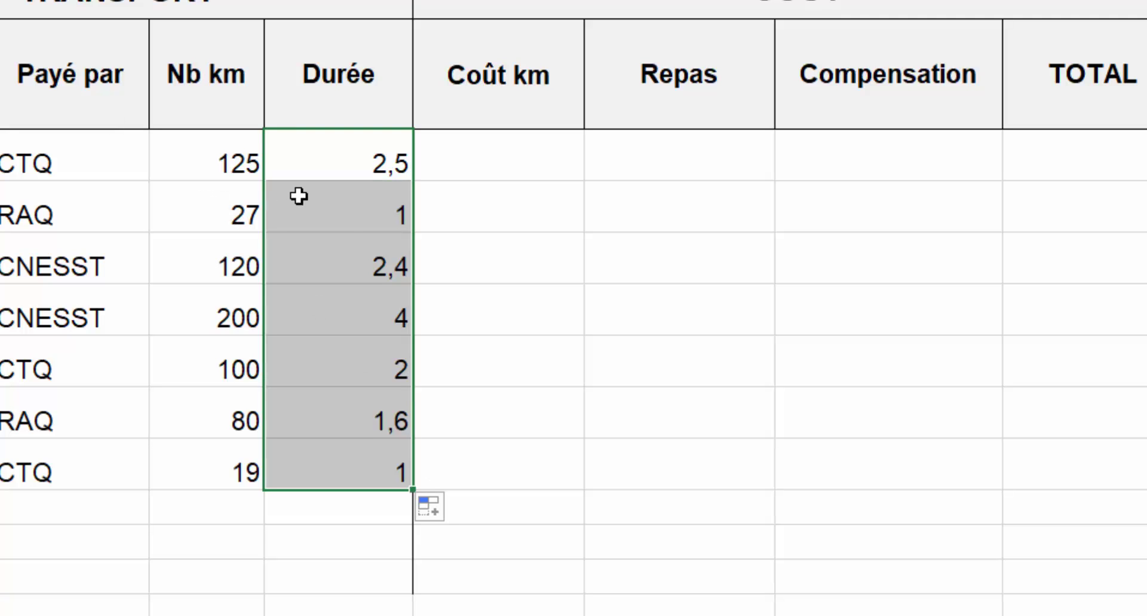
{"action": "left_click", "coordinate": [335, 216]}
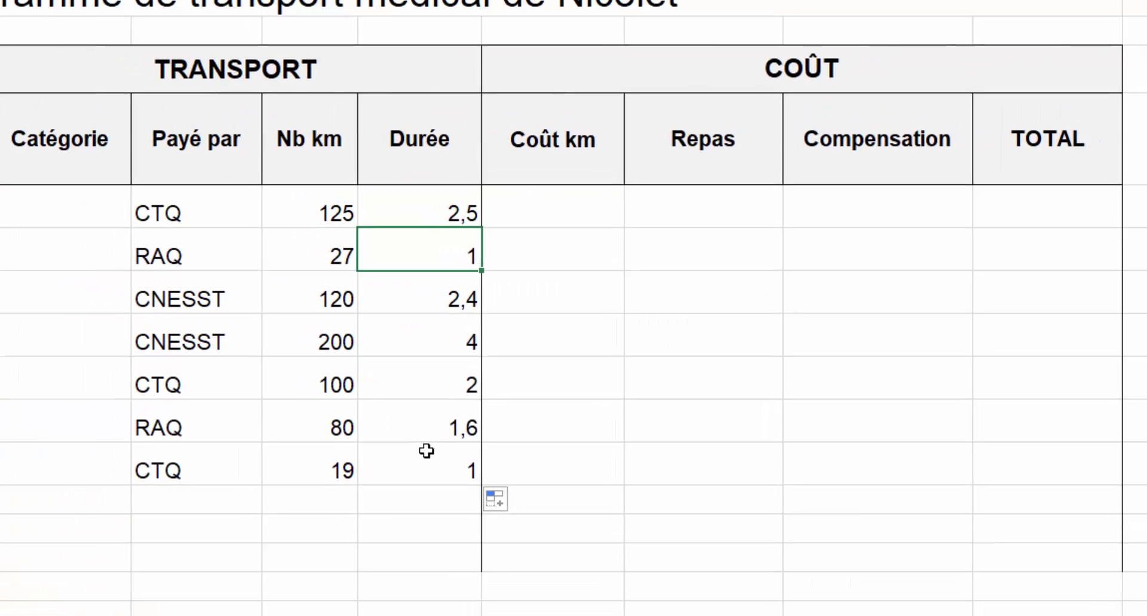
{"action": "left_click", "coordinate": [388, 456]}
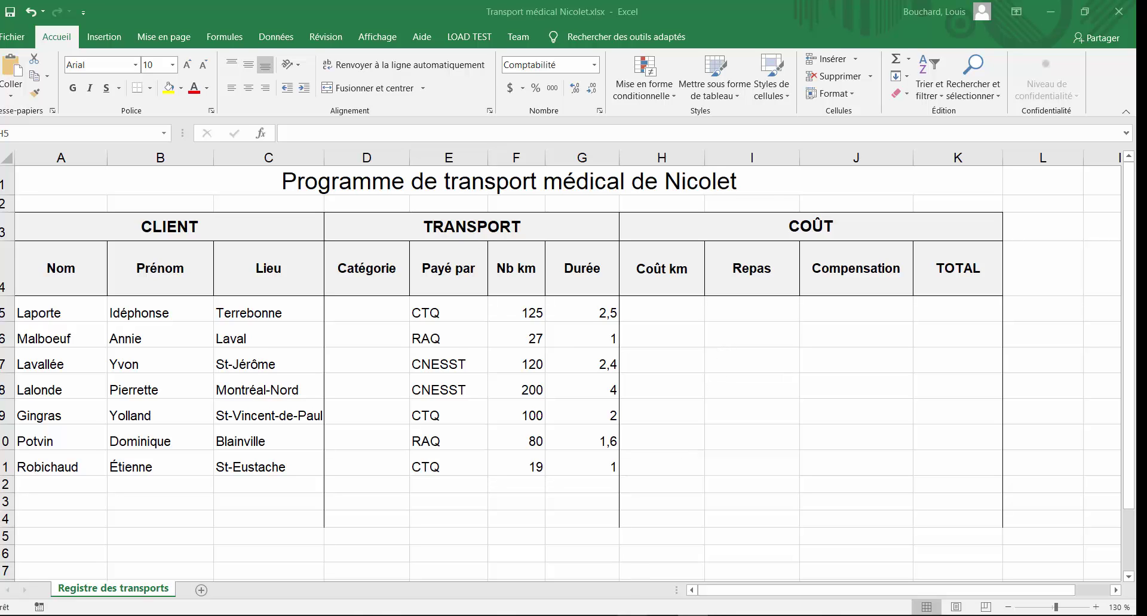
Consult the cost-per-kilometre rules in Bloc-notes, and start an SI() formula in the first Coût km cell, H5, in Excel
{"action": "left_click", "coordinate": [663, 615]}
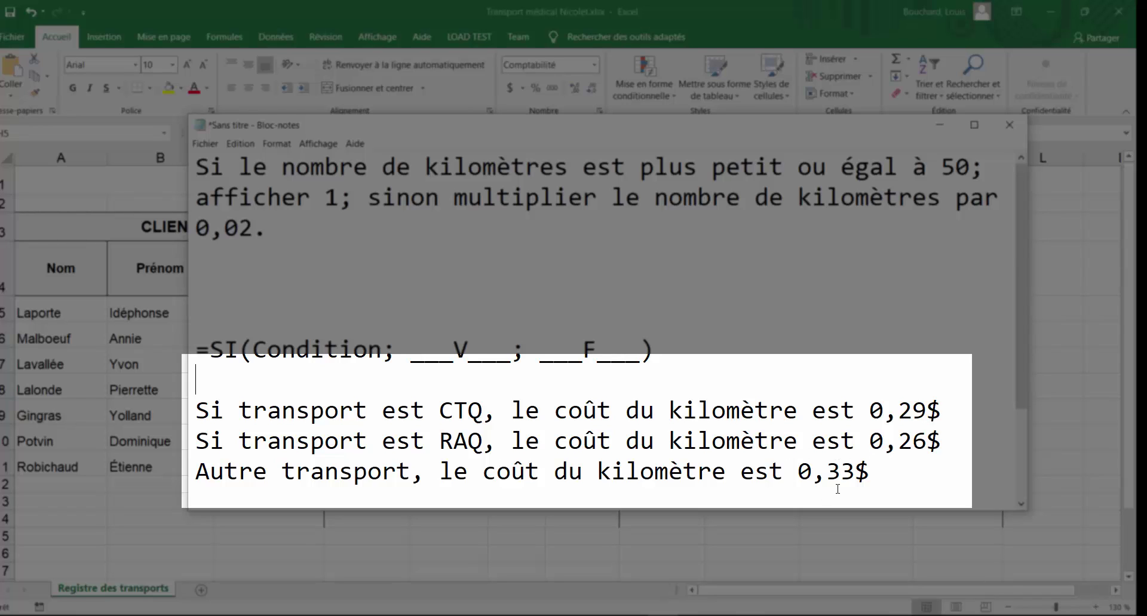
{"action": "left_click_drag", "start_coordinate": [224, 411], "coordinate": [195, 412]}
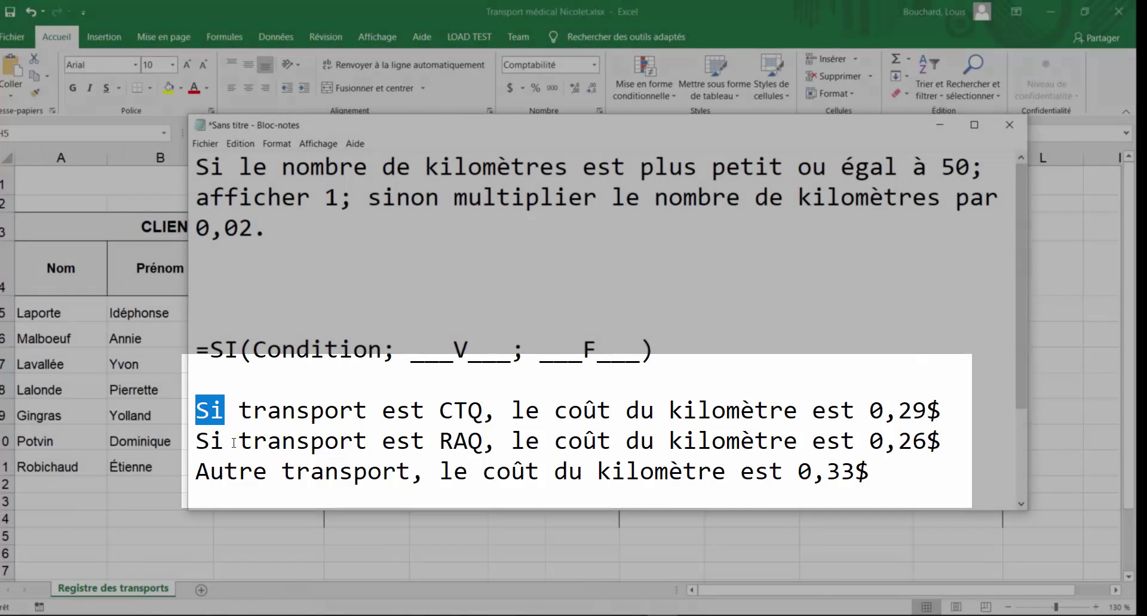
{"action": "left_click_drag", "start_coordinate": [240, 442], "coordinate": [195, 442]}
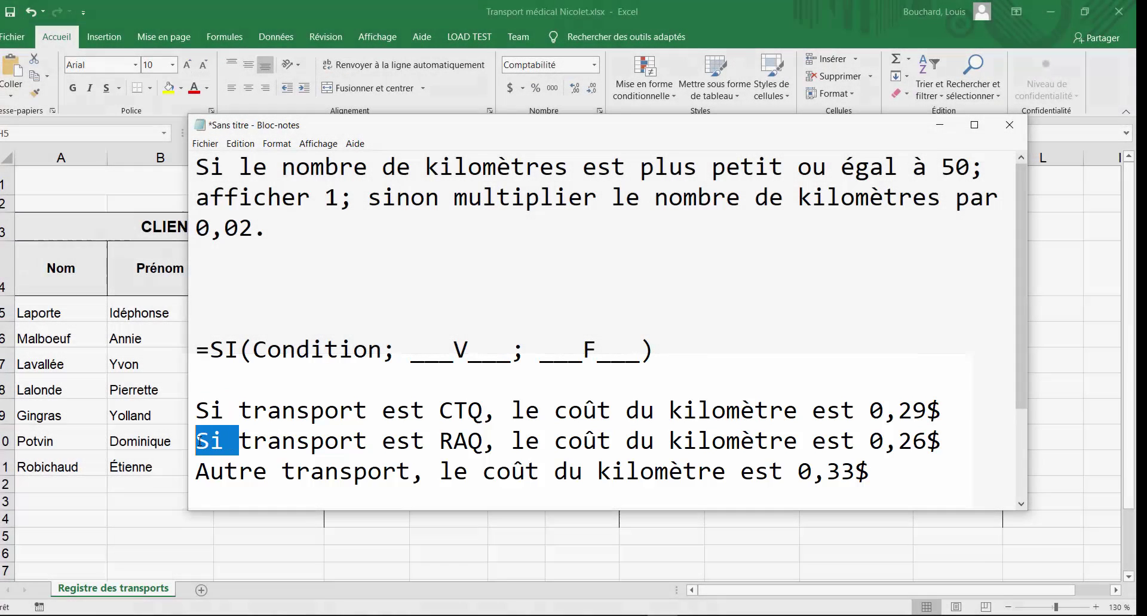
{"action": "key", "text": "alt+Tab"}
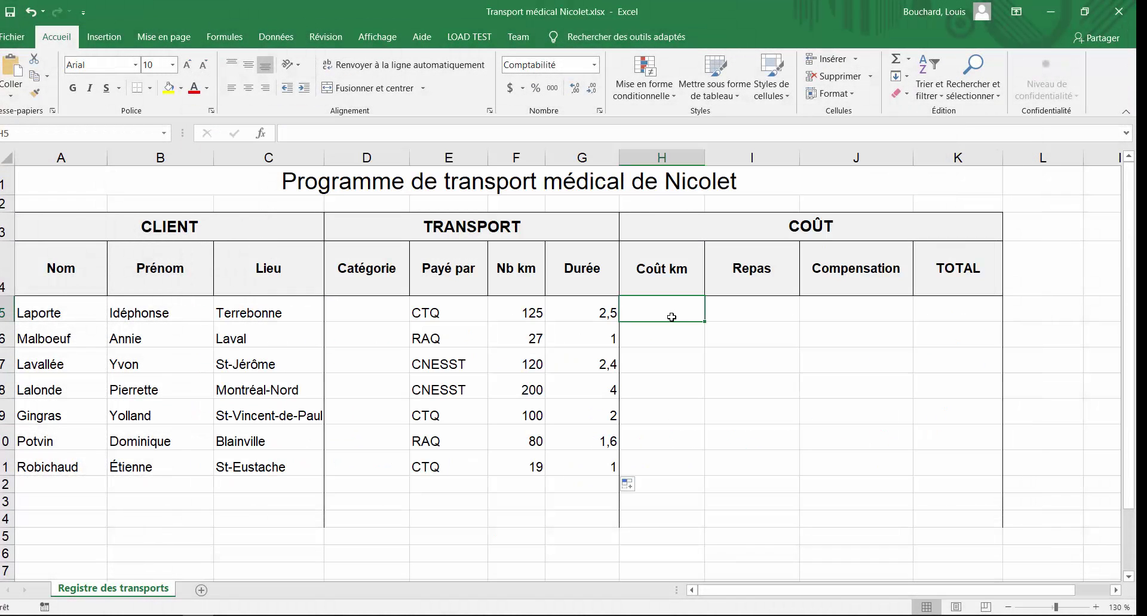
{"action": "type", "text": "="}
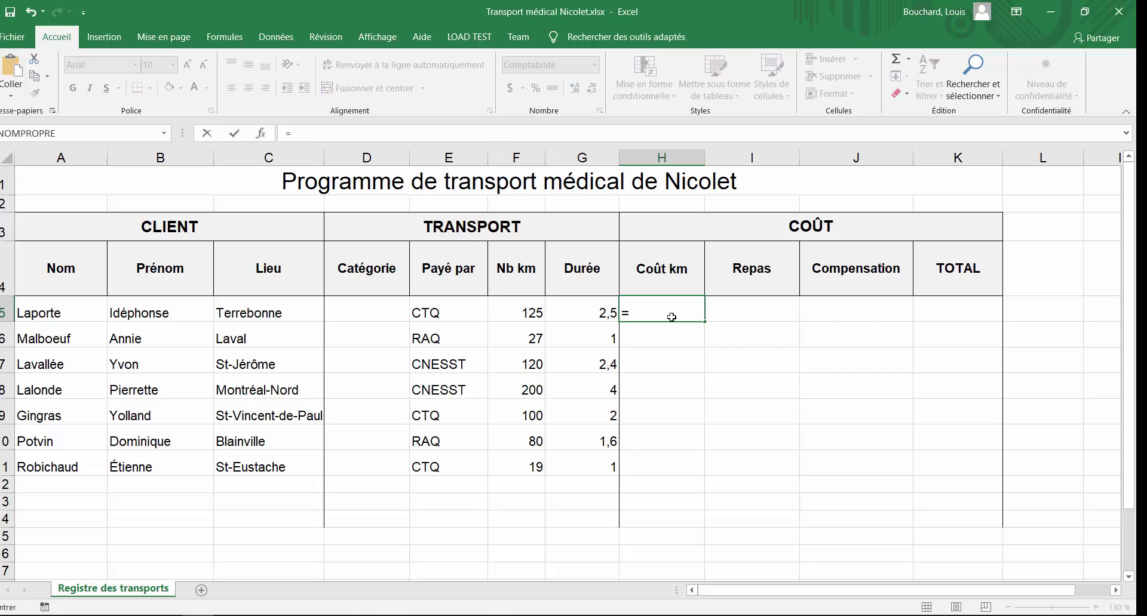
{"action": "type", "text": "SI()"}
{"action": "key", "text": "Return"}
{"action": "key", "text": "Return"}
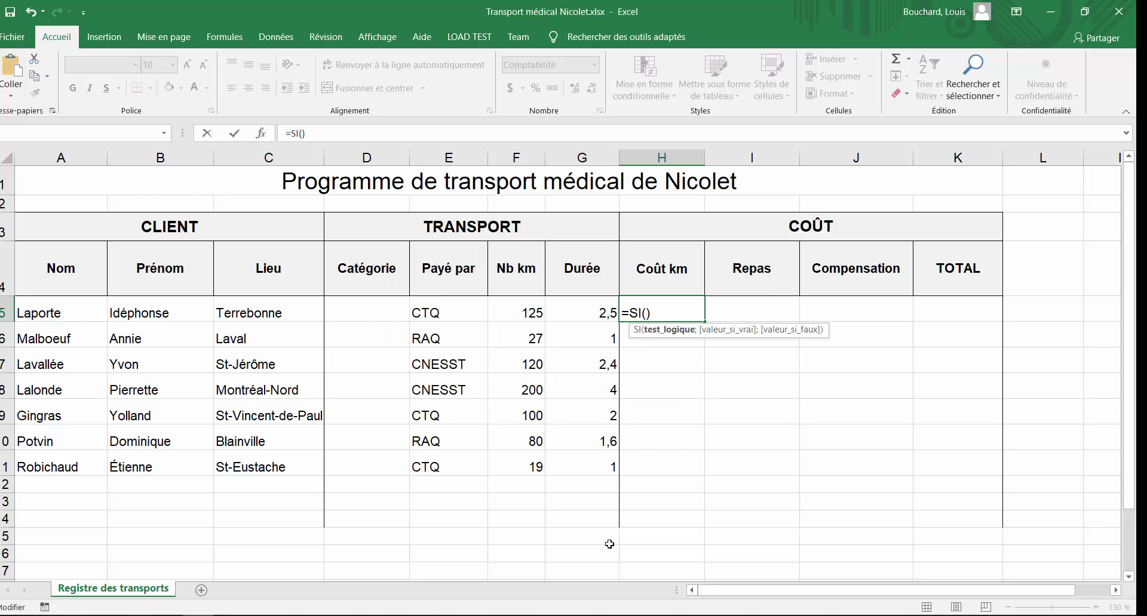
Check the first transport rule in Bloc-notes and set the H5 formula's logical test to E5="CTQ" in Excel
{"action": "left_click", "coordinate": [663, 615]}
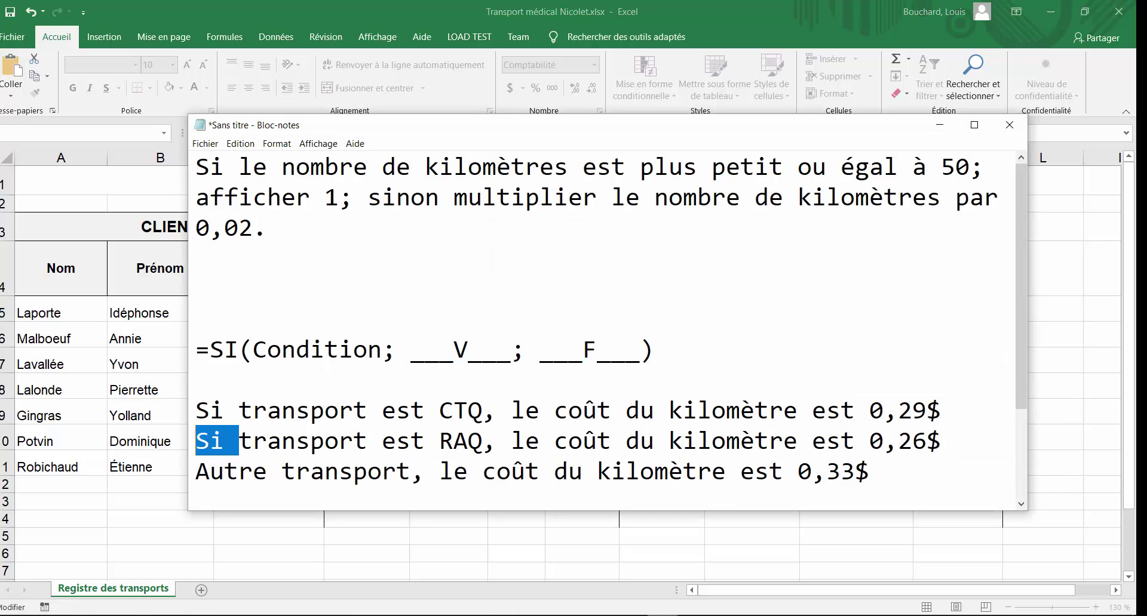
{"action": "left_click_drag", "start_coordinate": [484, 411], "coordinate": [425, 411]}
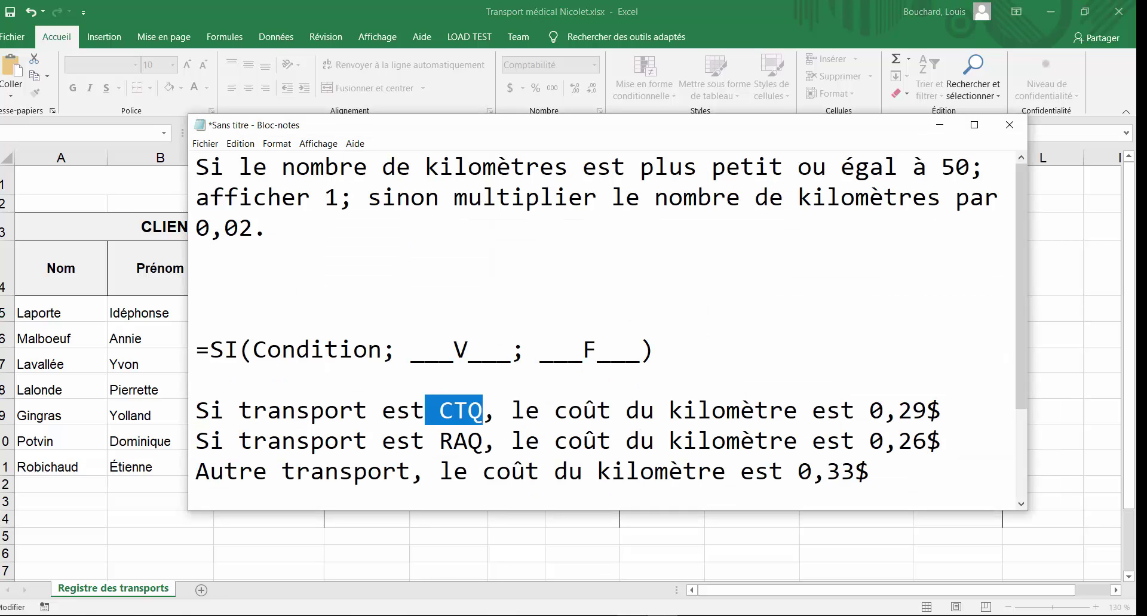
{"action": "left_click", "coordinate": [693, 615]}
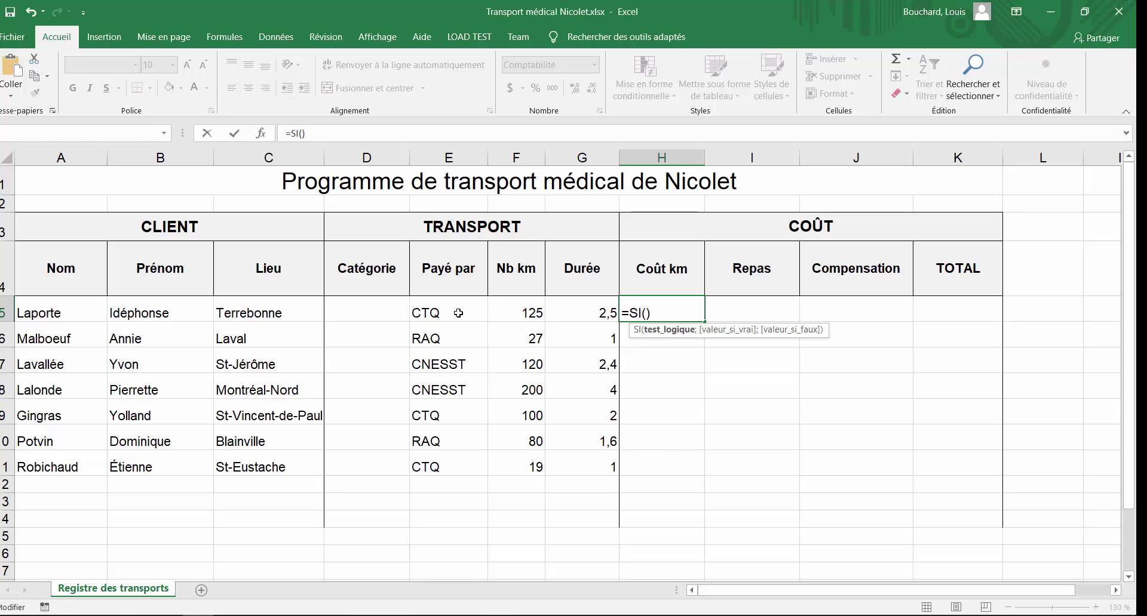
{"action": "left_click", "coordinate": [458, 313]}
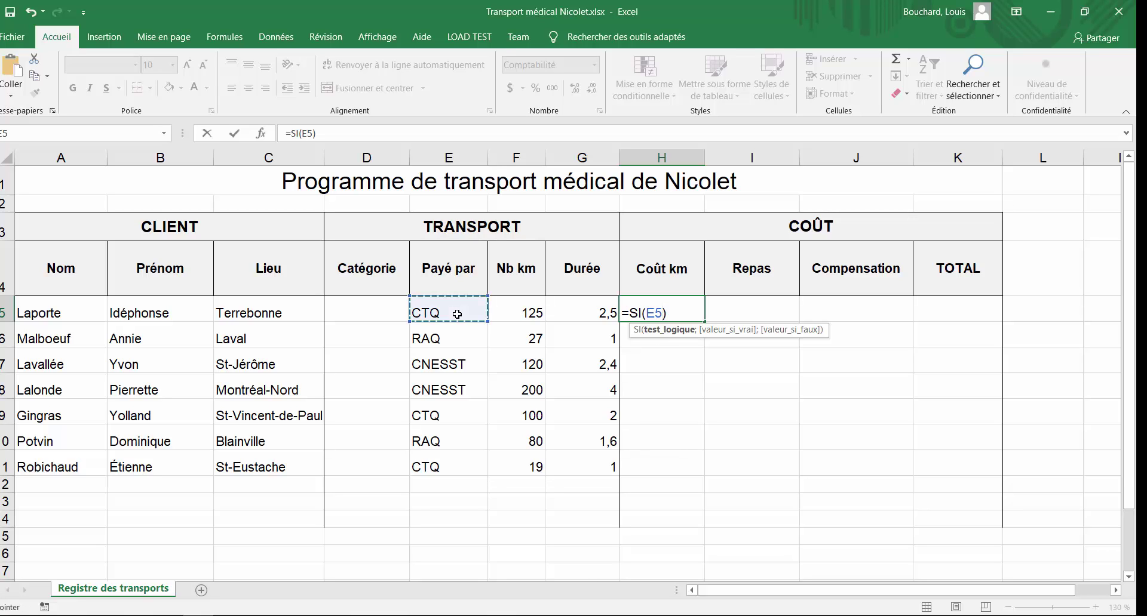
{"action": "type", "text": "=\"CTQ\""}
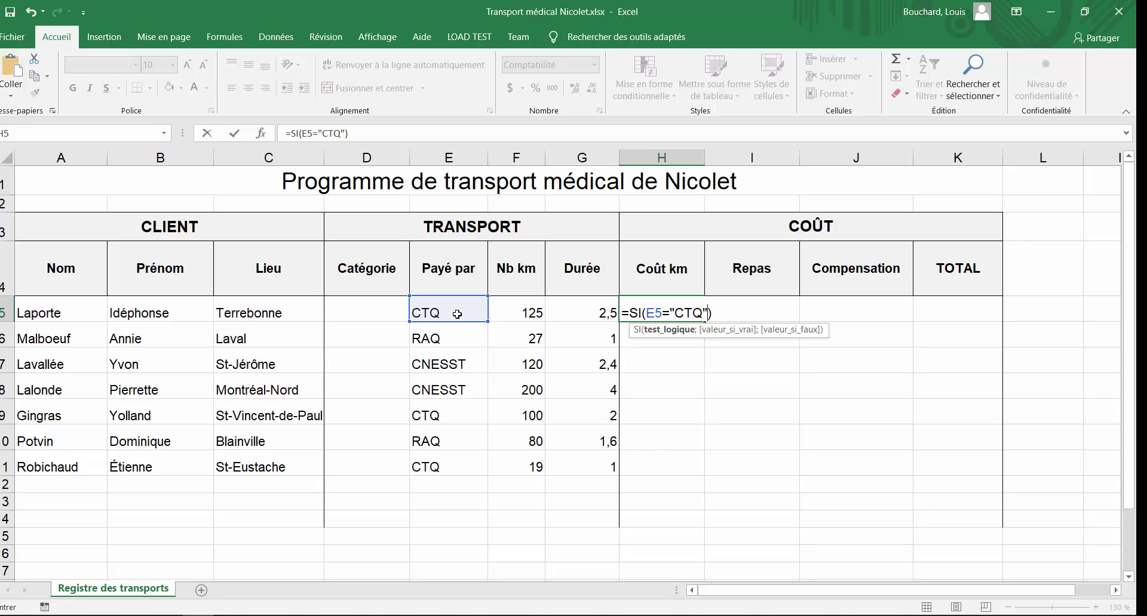
{"action": "type", "text": ";"}
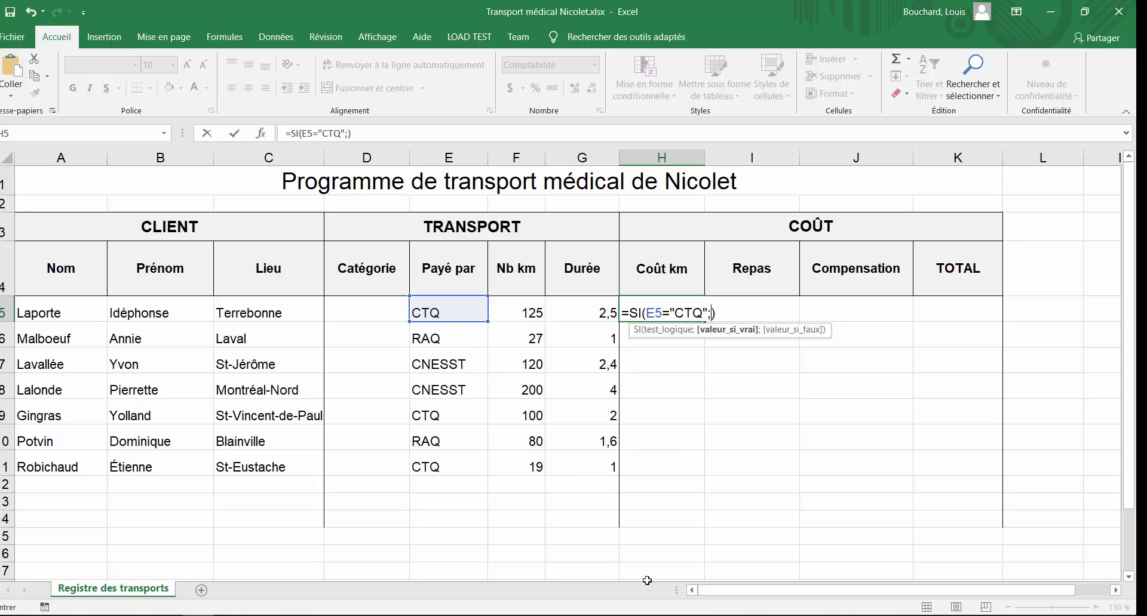
Check the CTQ rate in Bloc-notes and enter ,29 as the value if true in the H5 formula in Excel
{"action": "key", "text": "alt+Tab"}
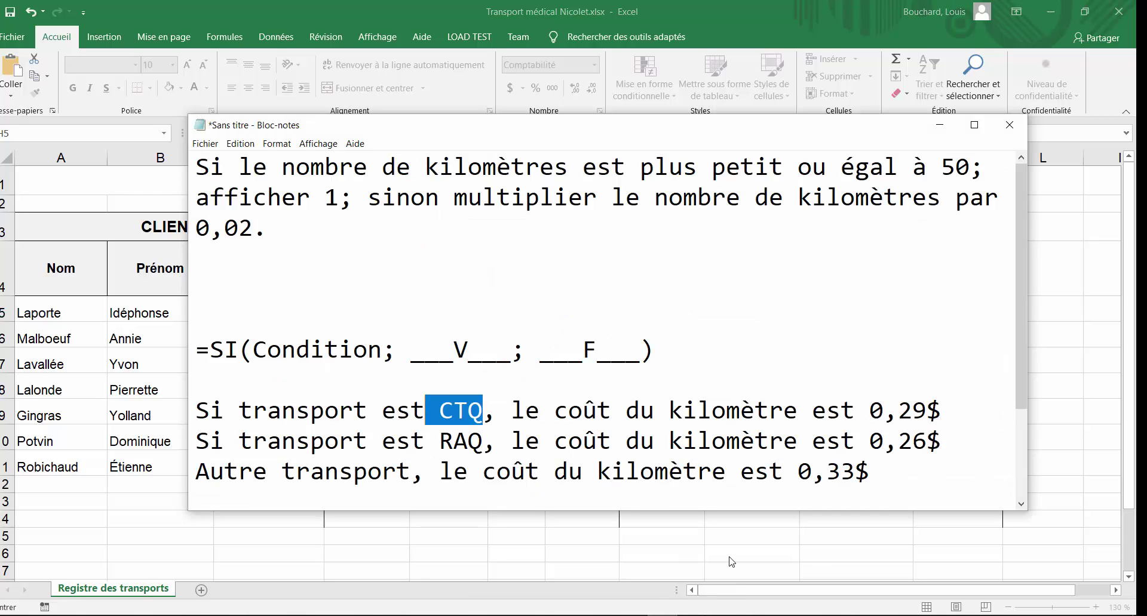
{"action": "key", "text": "alt+Tab"}
{"action": "type", "text": ",29"}
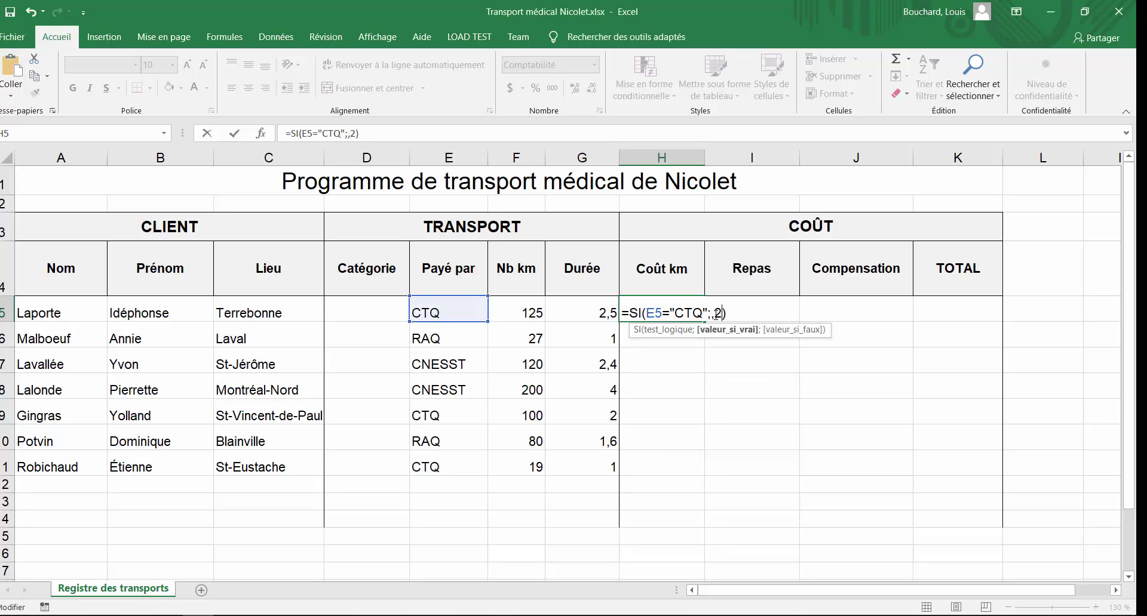
{"action": "type", "text": ";"}
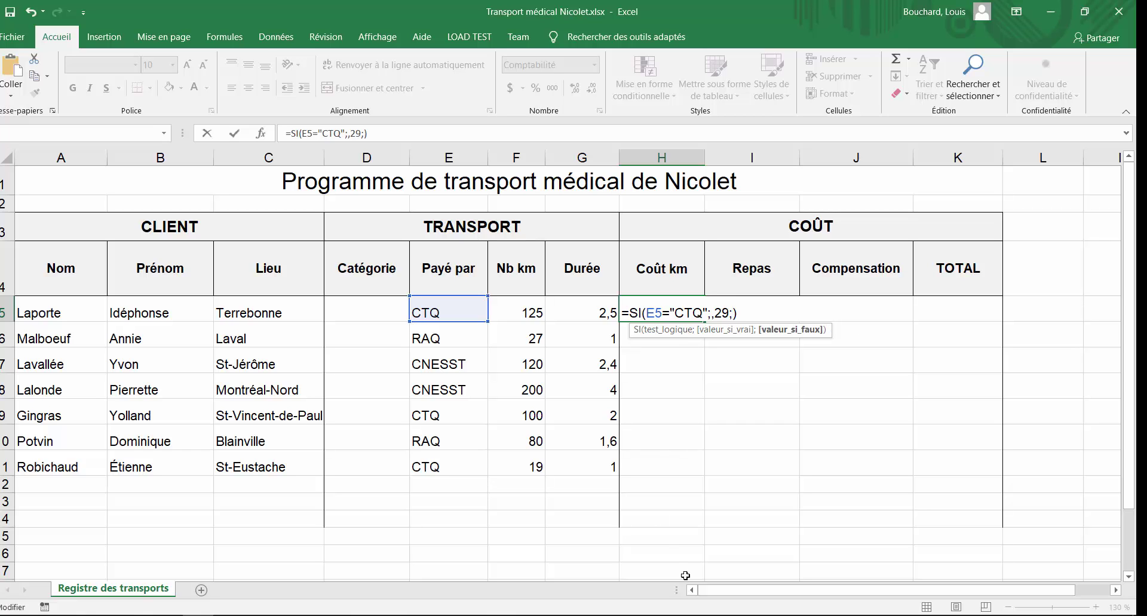
Review the RAQ and other-transport rules in Bloc-notes, and start a nested SI() as the value if false in Excel's H5 formula
{"action": "key", "text": "alt+Tab"}
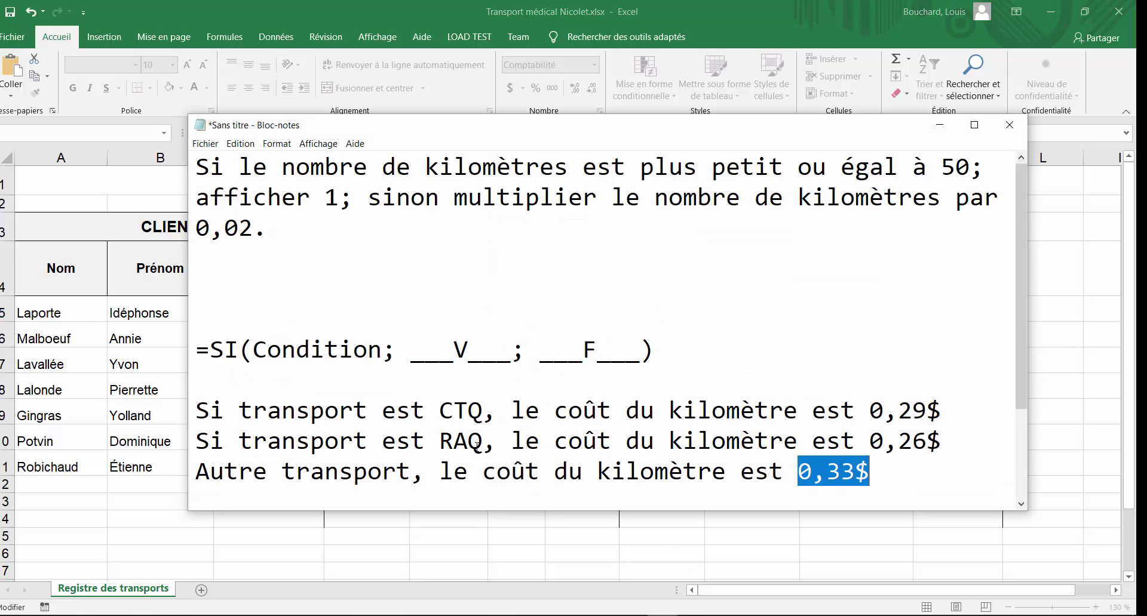
{"action": "left_click_drag", "start_coordinate": [485, 442], "coordinate": [441, 429]}
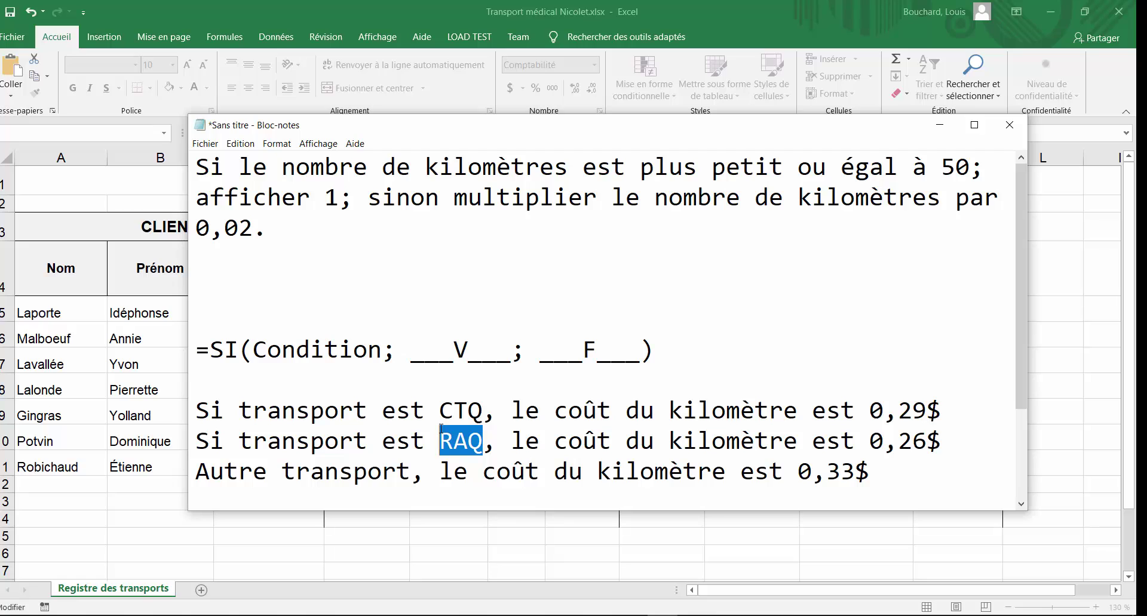
{"action": "left_click_drag", "start_coordinate": [898, 441], "coordinate": [926, 442]}
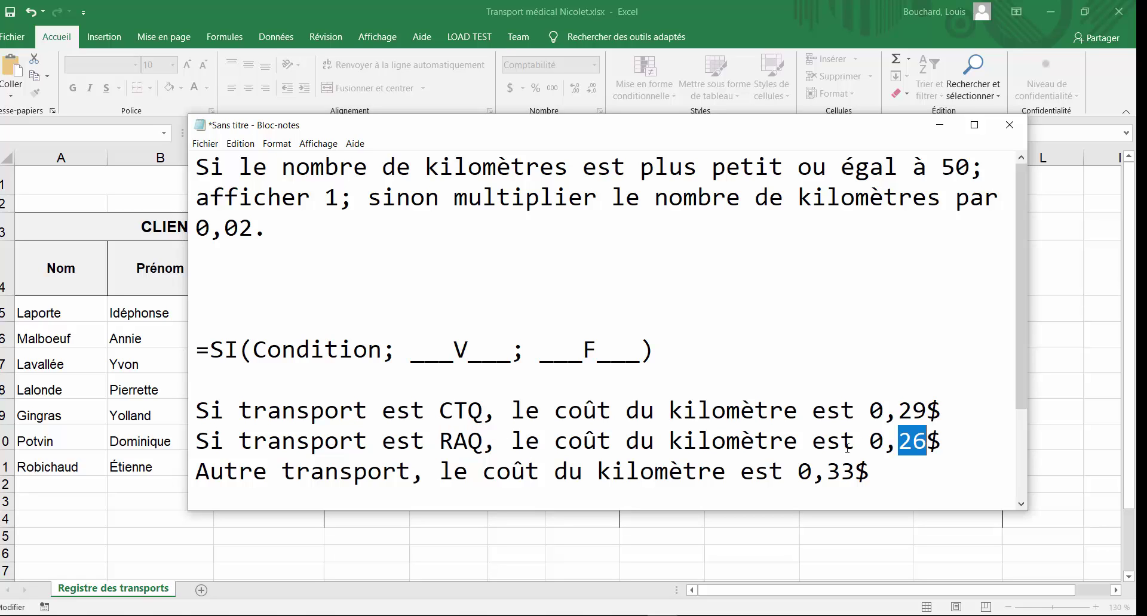
{"action": "left_click_drag", "start_coordinate": [427, 472], "coordinate": [339, 472]}
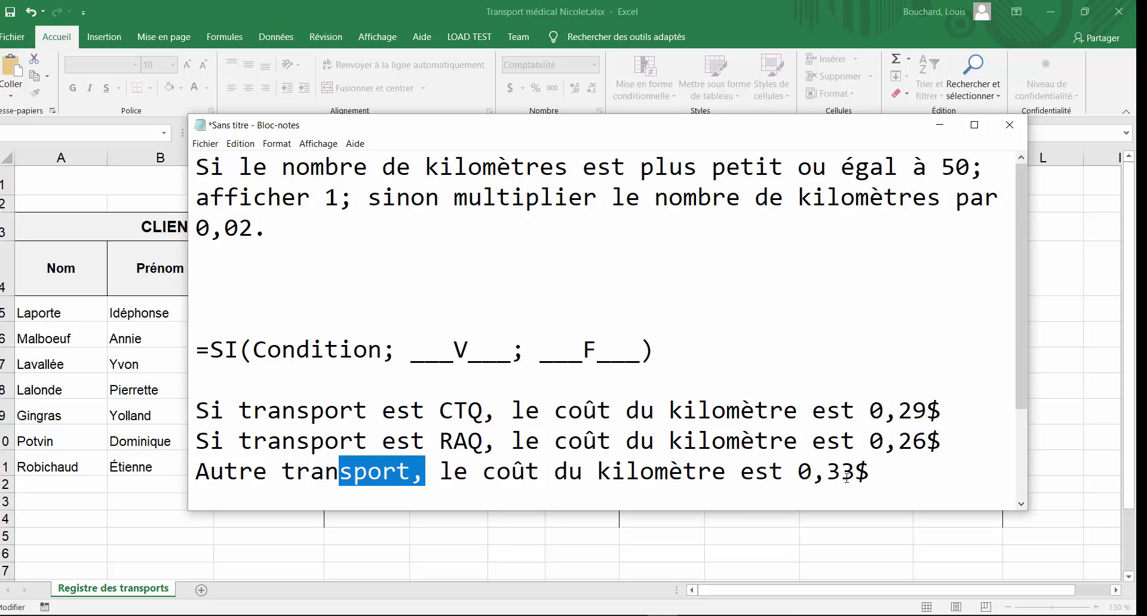
{"action": "left_click", "coordinate": [1066, 399]}
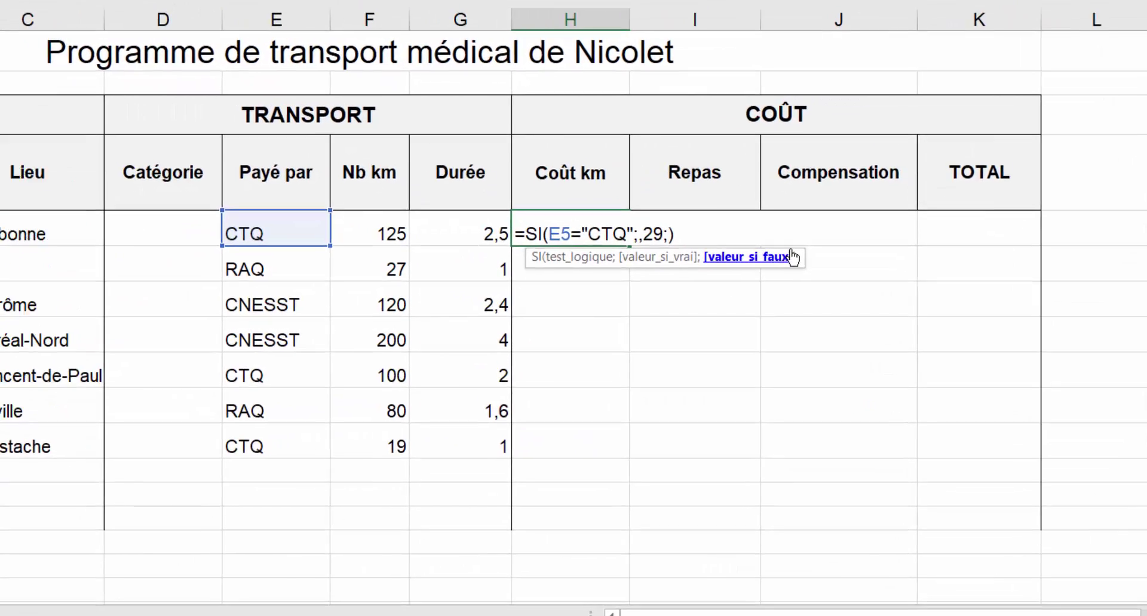
{"action": "type", "text": "SI("}
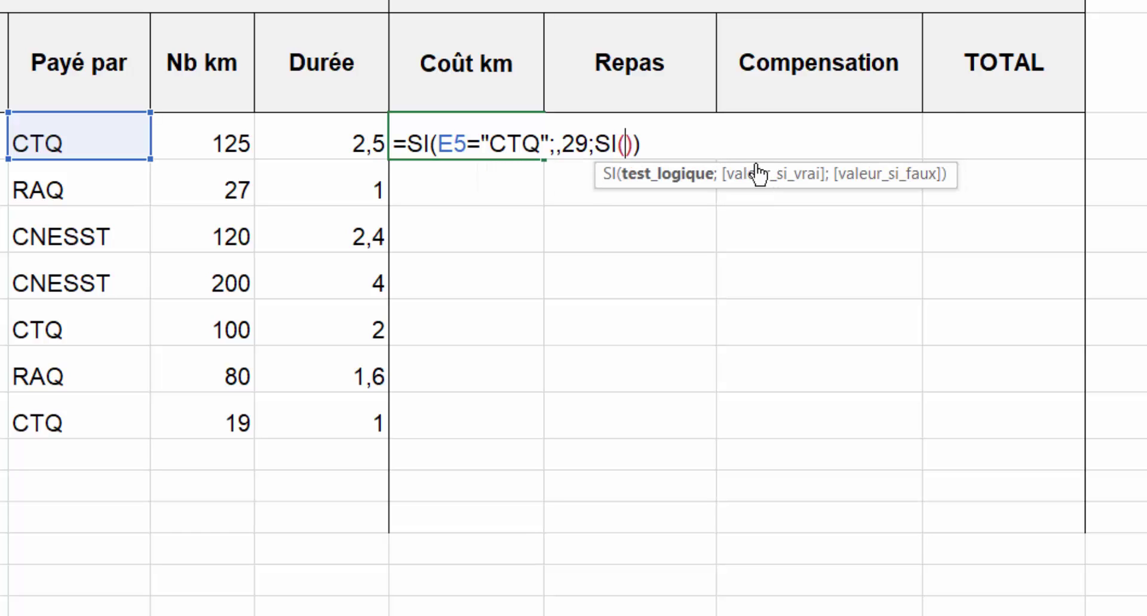
Set the nested SI's logical test to E5="RAQ" in the H5 formula
{"action": "left_click", "coordinate": [100, 143]}
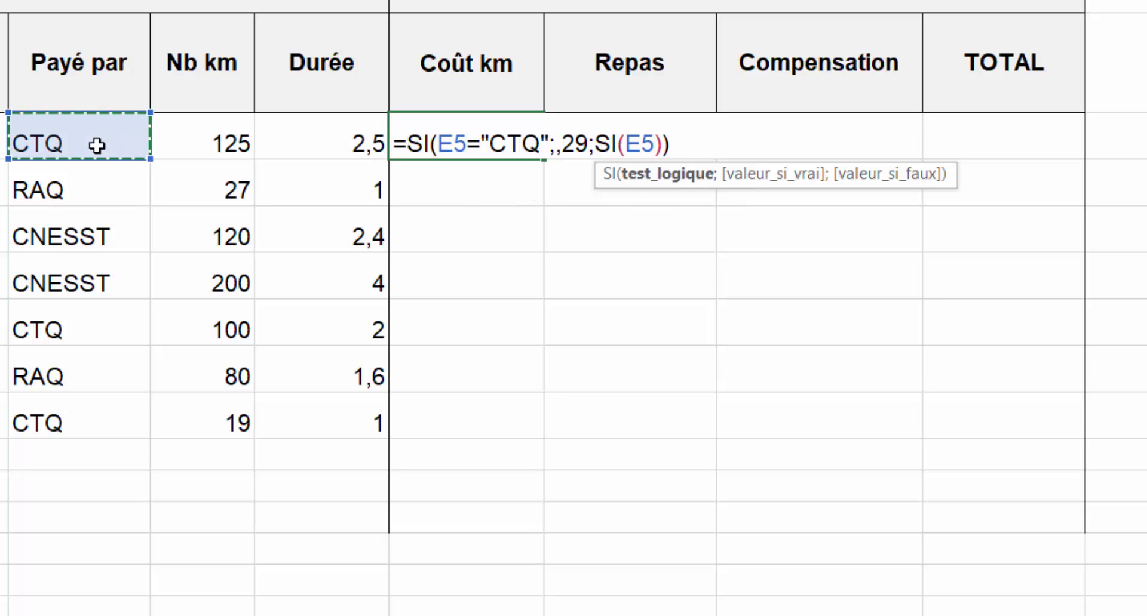
{"action": "type", "text": "="}
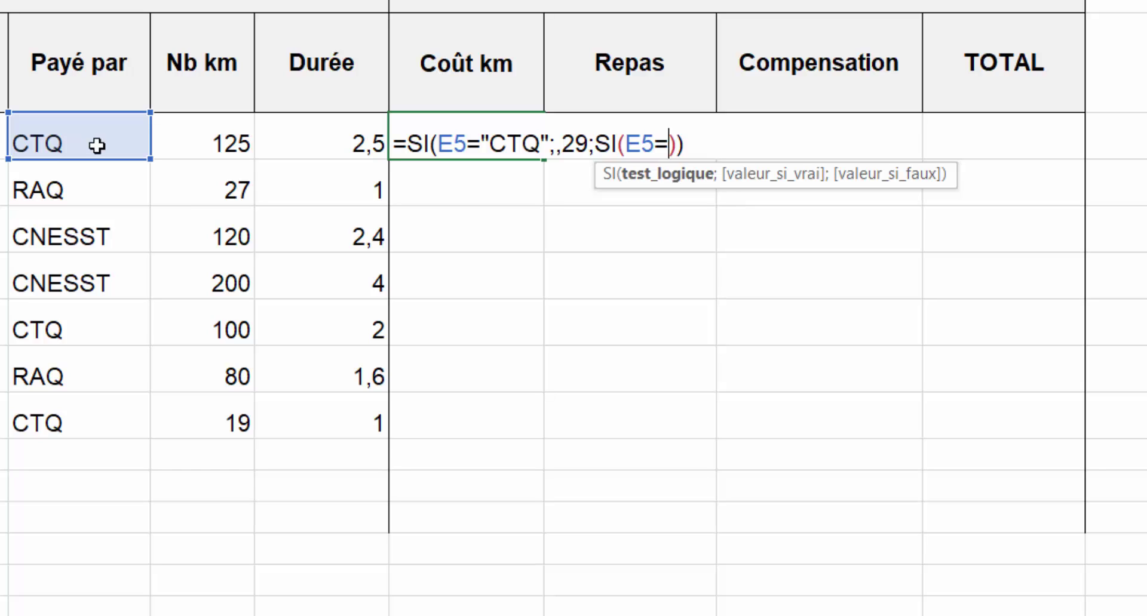
{"action": "type", "text": "\"RAQ\""}
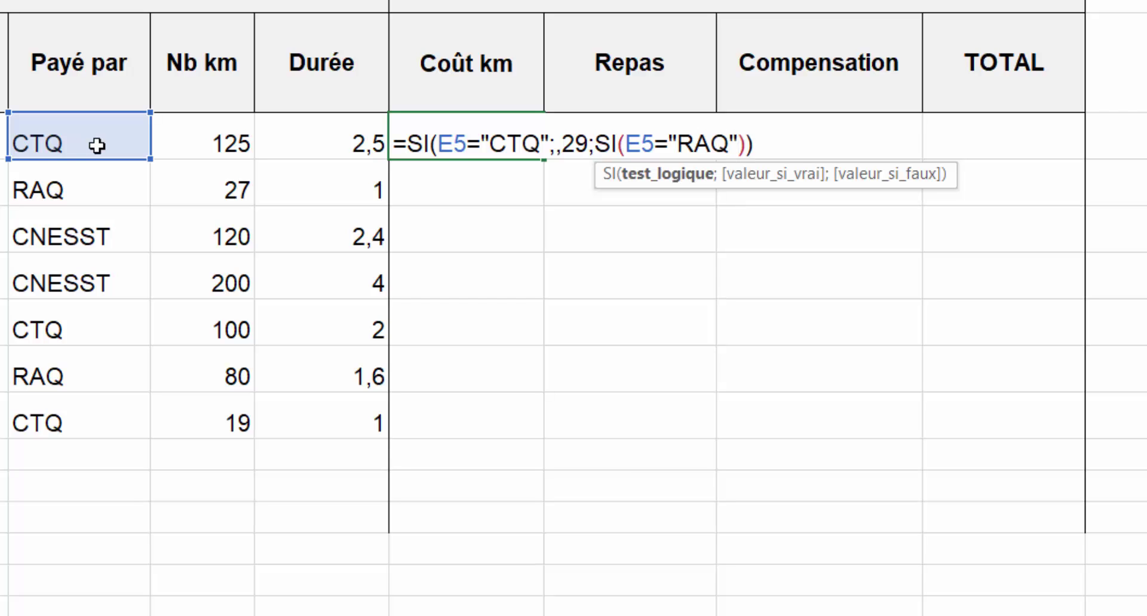
{"action": "type", "text": ";"}
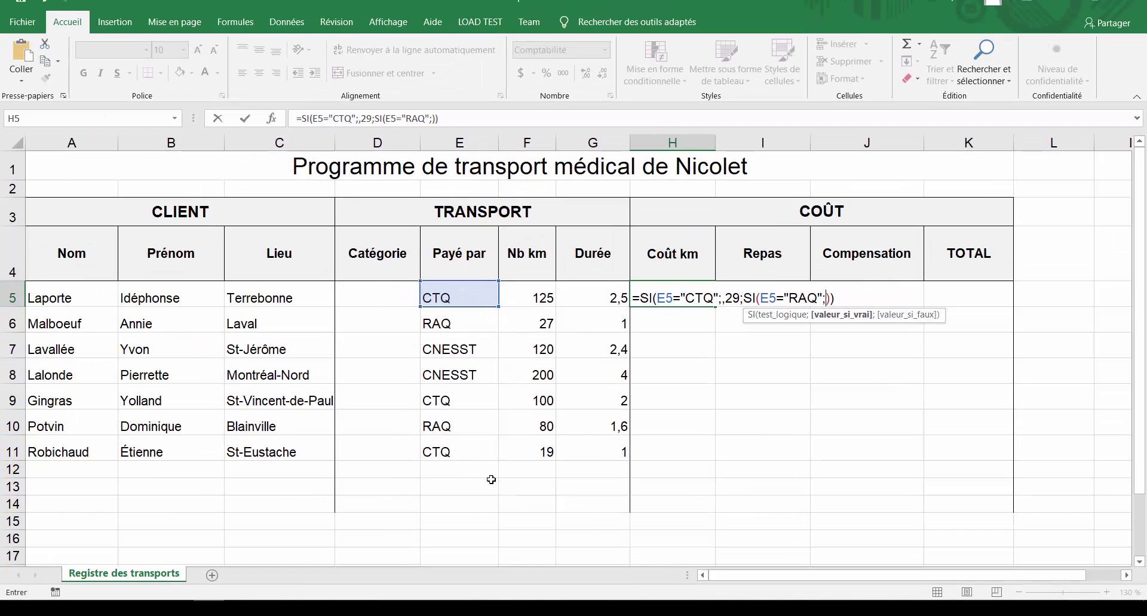
Check the RAQ rate in Bloc-notes, and complete the nested SI in Excel with ,26 if true and ,33 if false
{"action": "key", "text": "alt+Tab"}
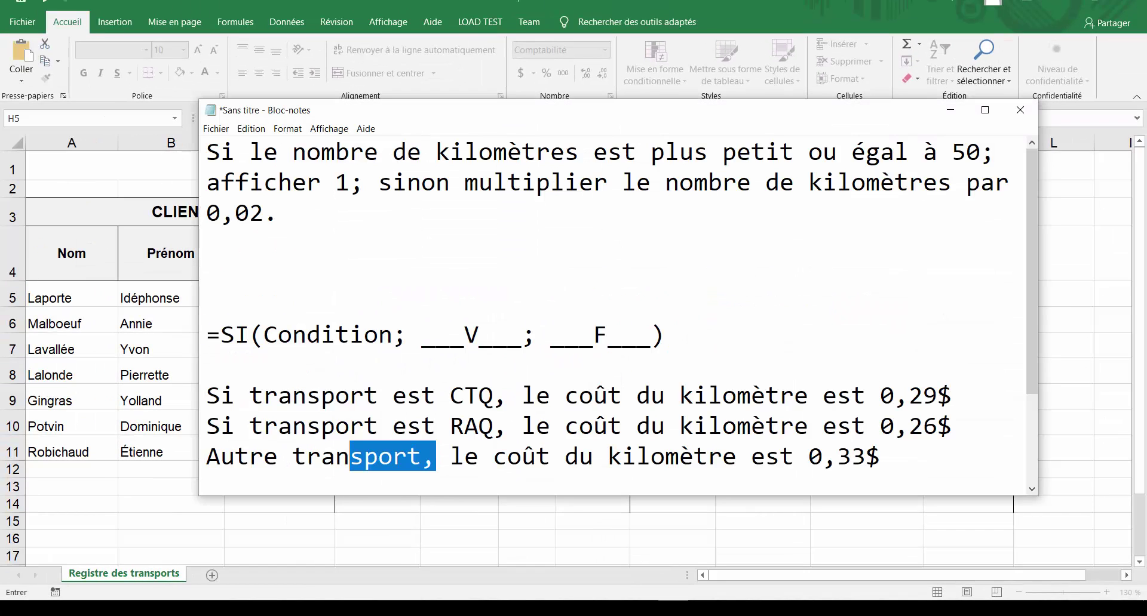
{"action": "key", "text": "alt+Tab"}
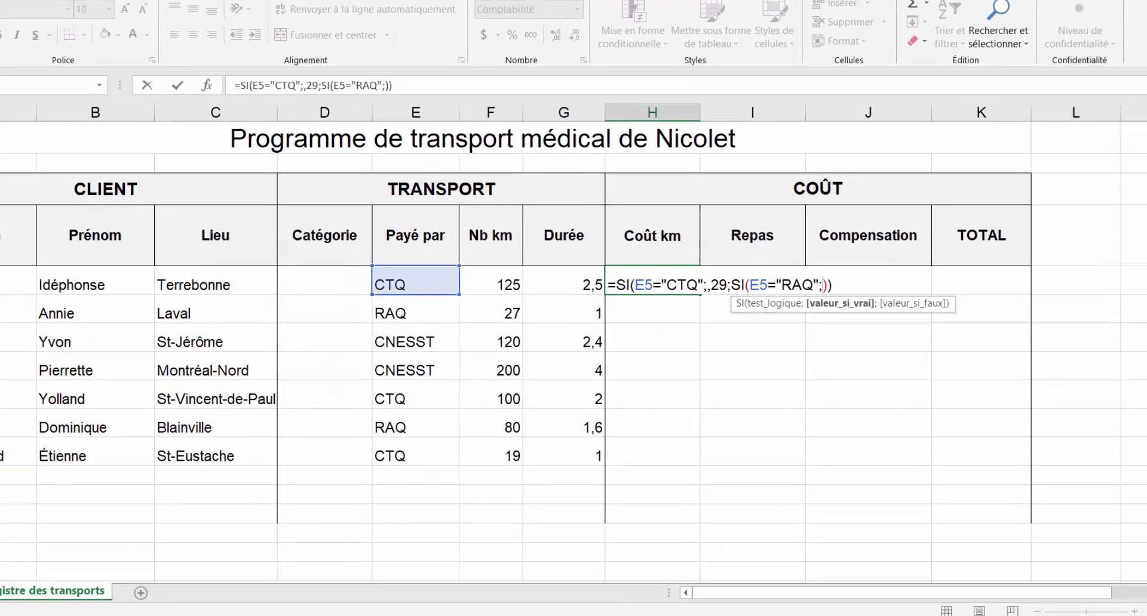
{"action": "type", "text": ",26;"}
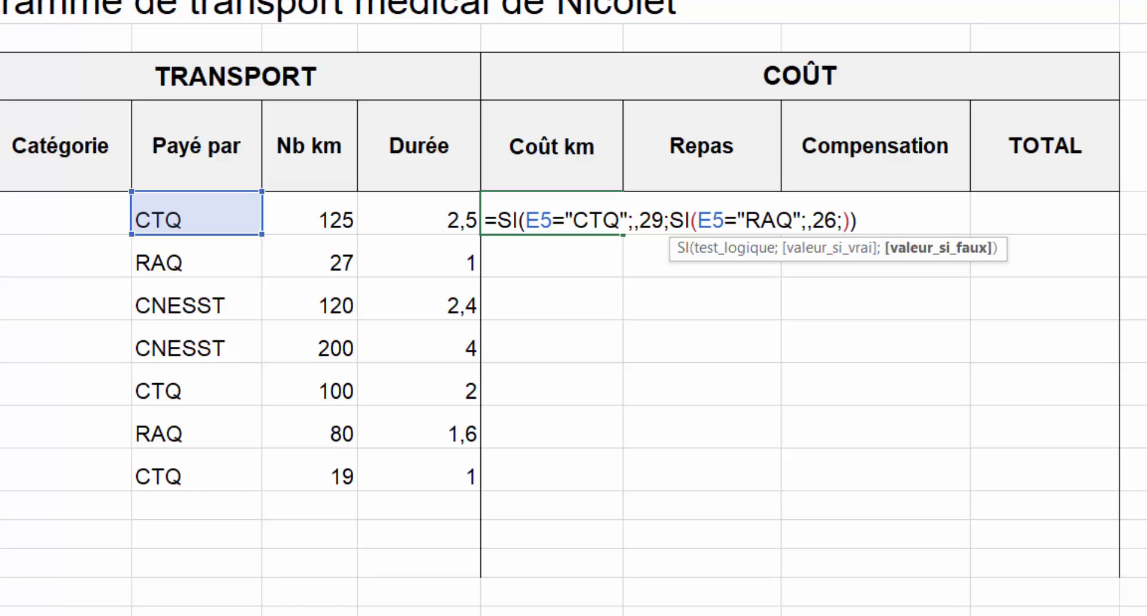
{"action": "type", "text": ",33"}
{"action": "key", "text": "Return"}
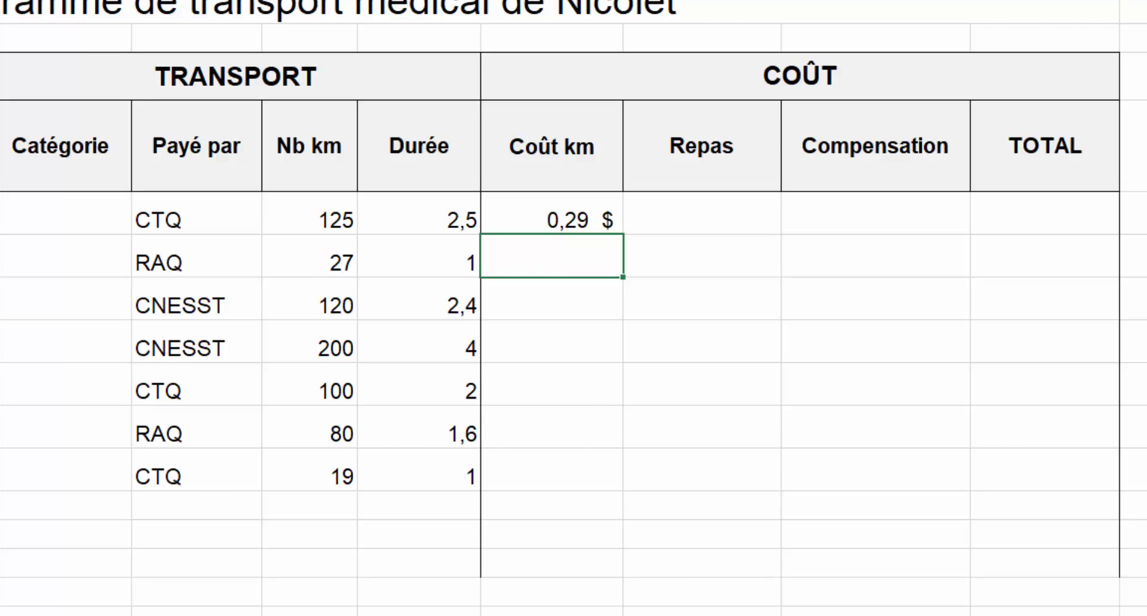
Compare with the rates in Bloc-notes, copy Excel's Coût km formula from H5 down to H11, and reopen the H5 formula
{"action": "key", "text": "alt+Tab"}
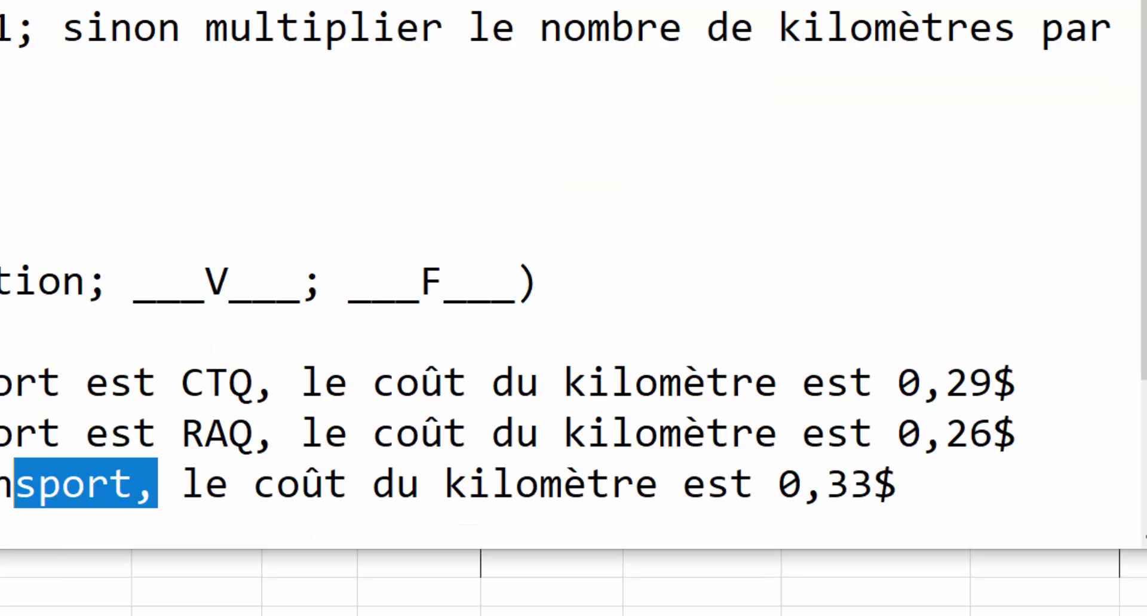
{"action": "key", "text": "alt+Tab"}
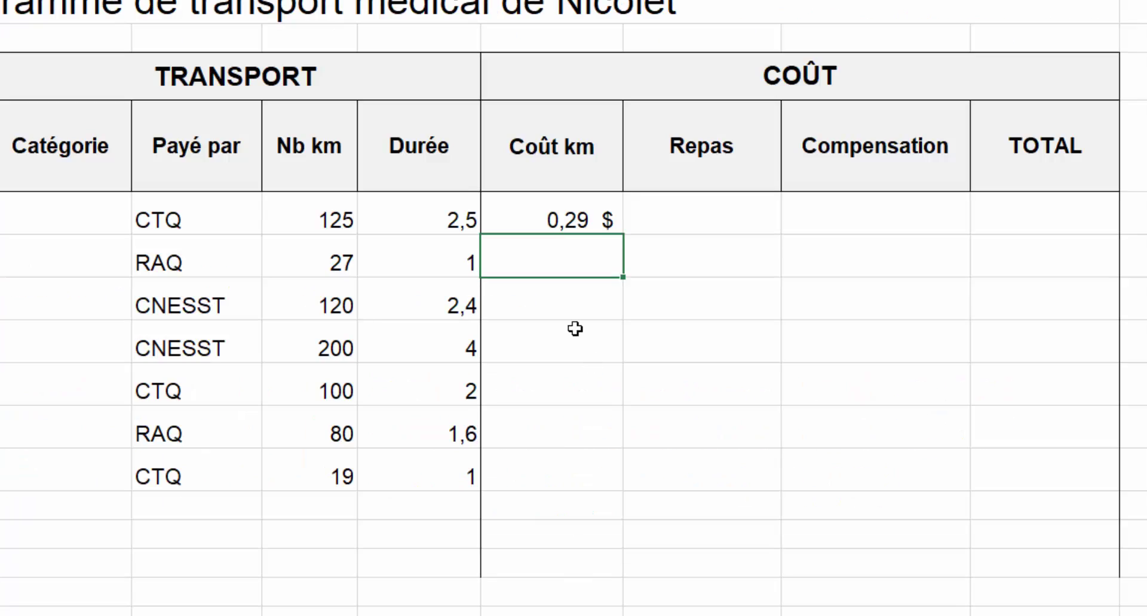
{"action": "left_click", "coordinate": [608, 219]}
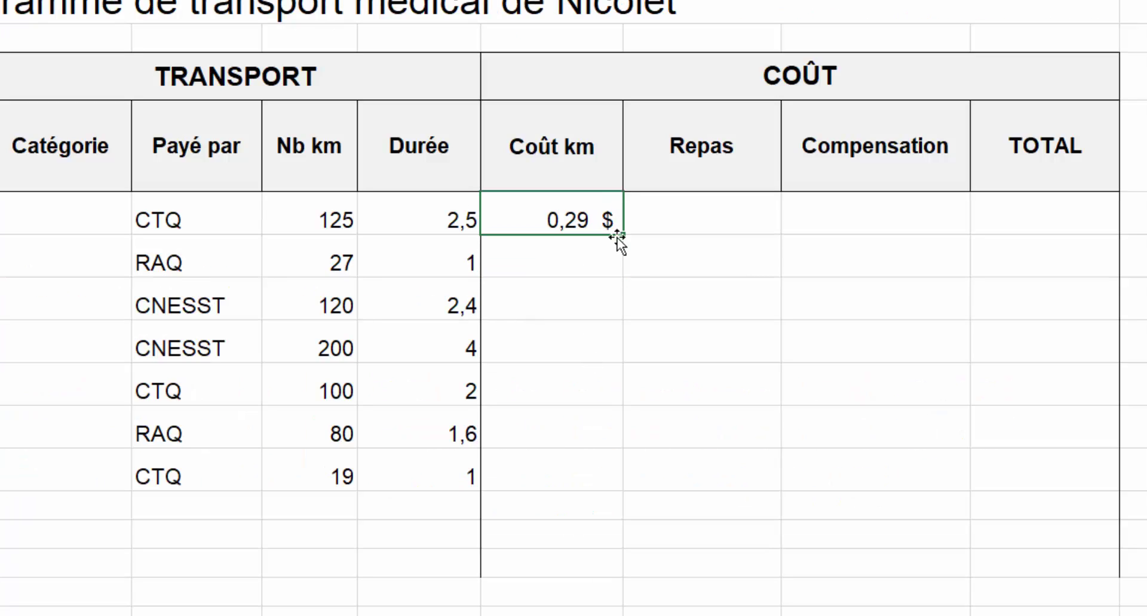
{"action": "double_click", "coordinate": [623, 238]}
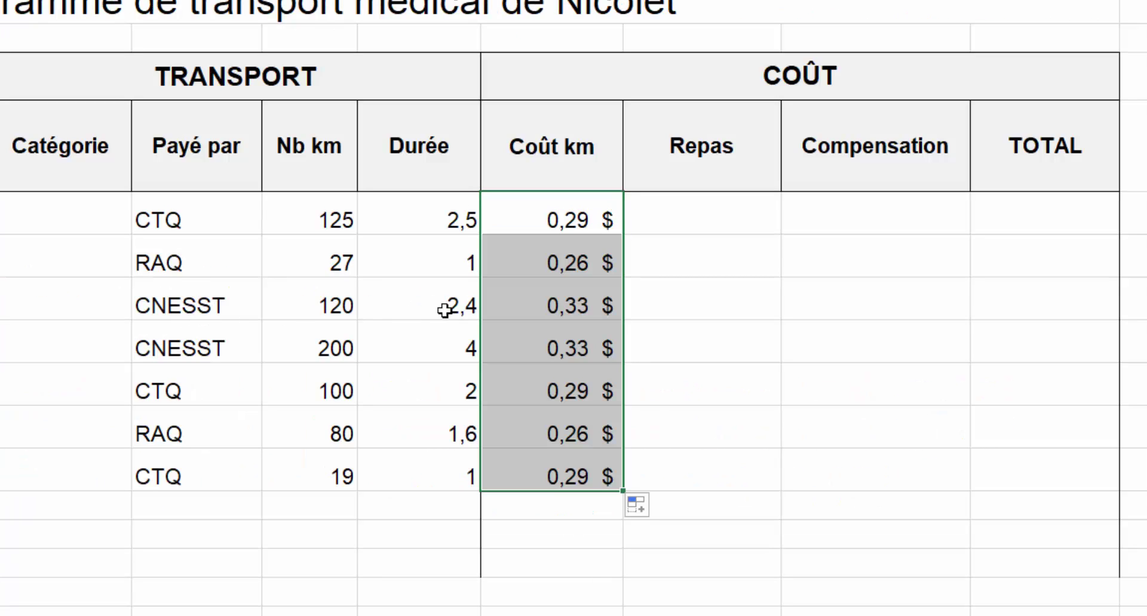
{"action": "left_click", "coordinate": [550, 314]}
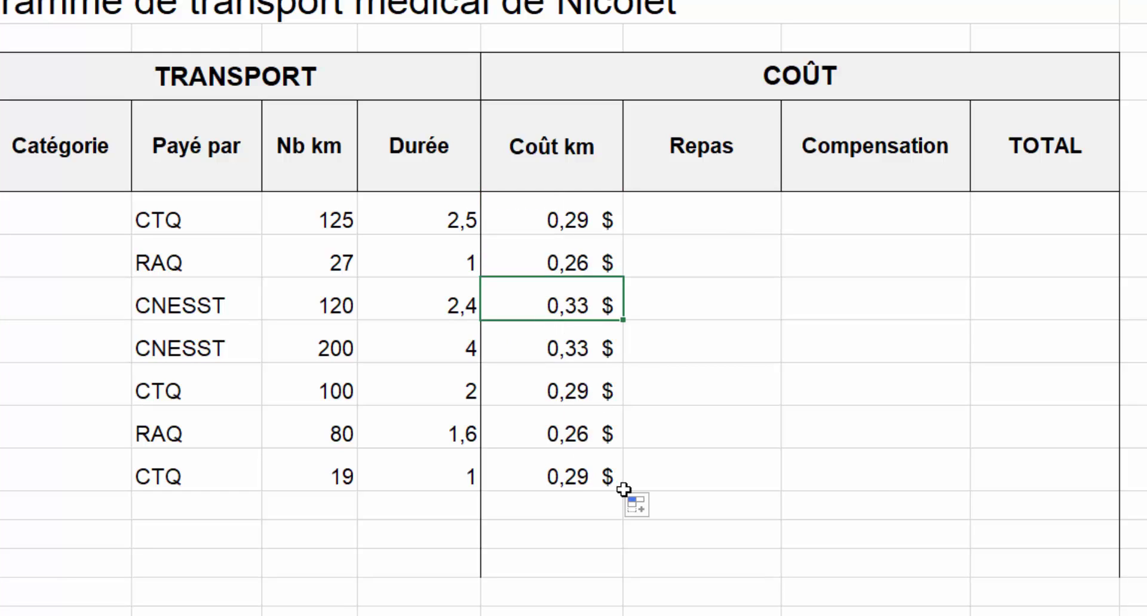
{"action": "double_click", "coordinate": [586, 224]}
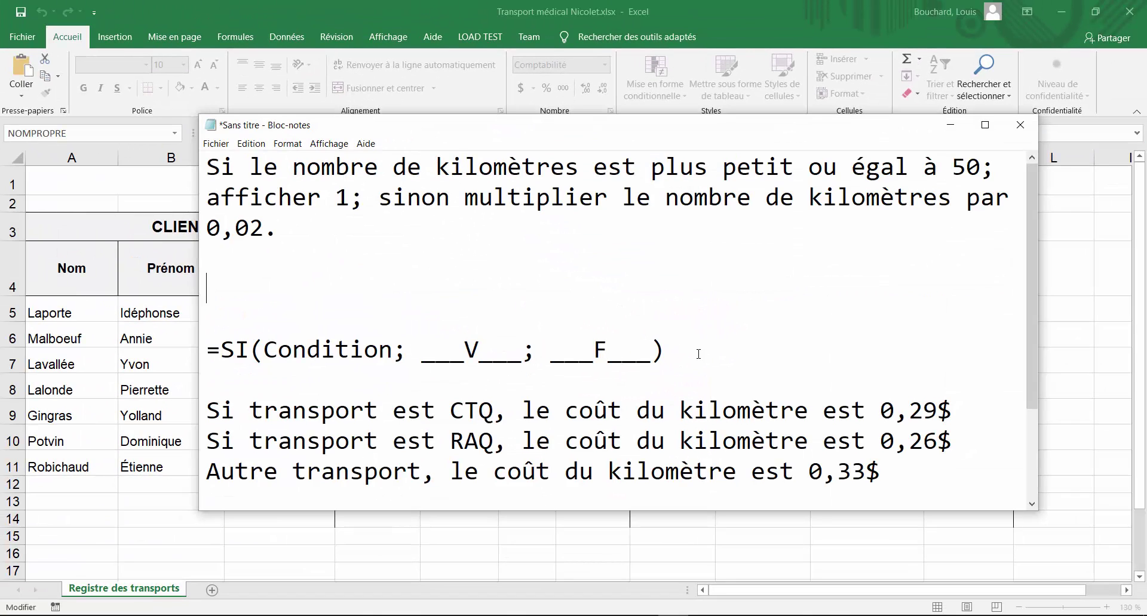
In the Bloc-notes SI template, replace the ___F___ placeholder with a nested copy of SI(Condition; ___V___; ___F___)
{"action": "left_click_drag", "start_coordinate": [698, 354], "coordinate": [231, 356]}
{"action": "key", "text": "ctrl+c"}
{"action": "left_click", "coordinate": [572, 350]}
{"action": "key", "text": "Delete"}
{"action": "key", "text": "Delete"}
{"action": "key", "text": "Delete"}
{"action": "key", "text": "Delete"}
{"action": "key", "text": "Delete"}
{"action": "key", "text": "Delete"}
{"action": "key", "text": "Delete"}
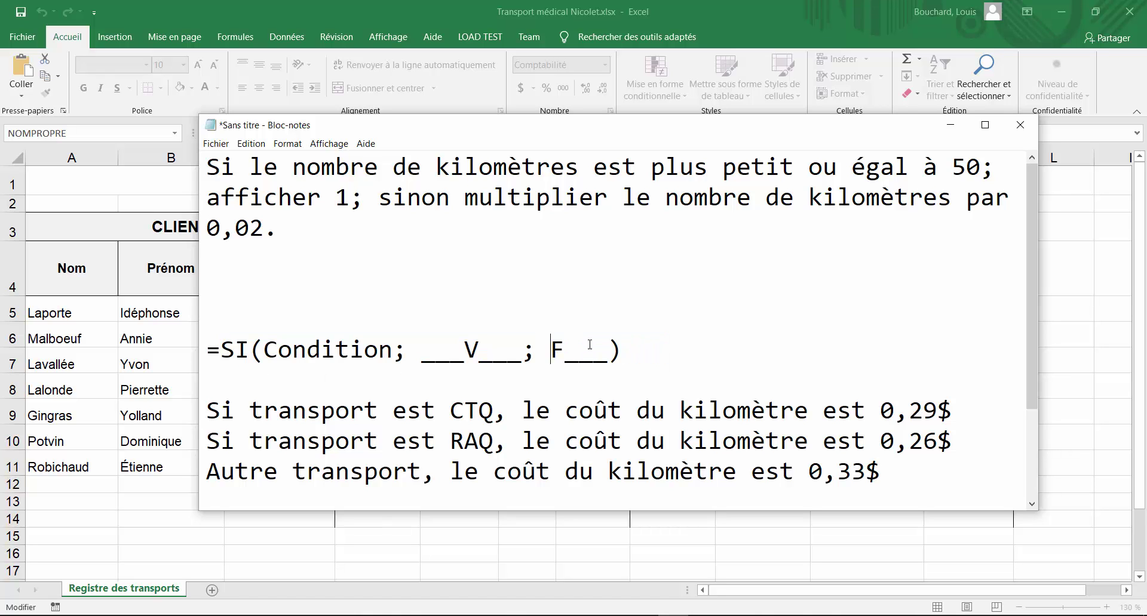
{"action": "key", "text": "ctrl+v"}
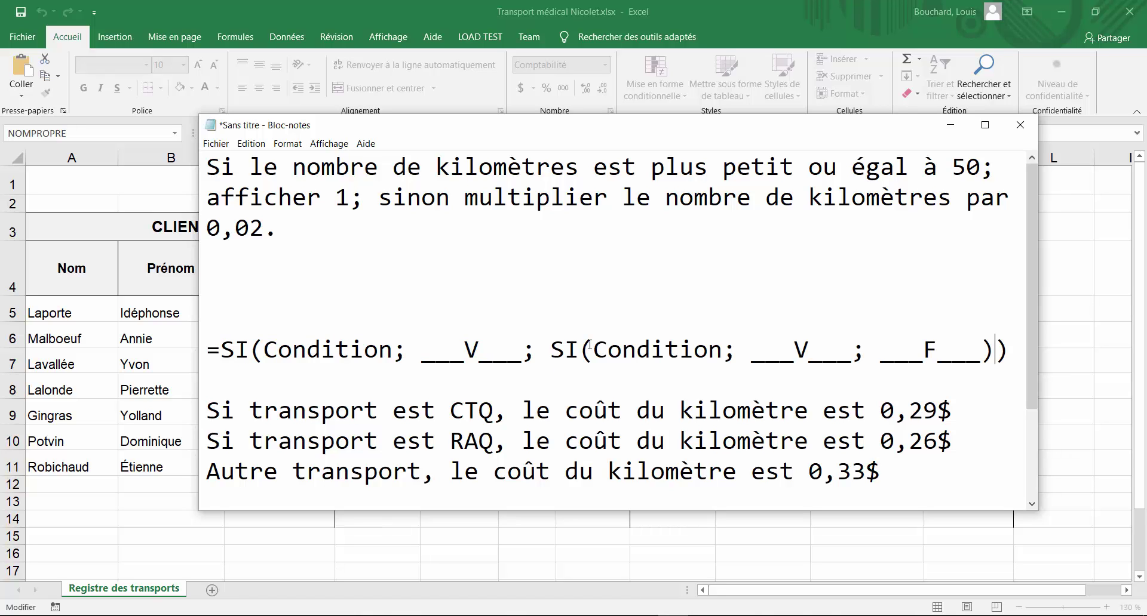